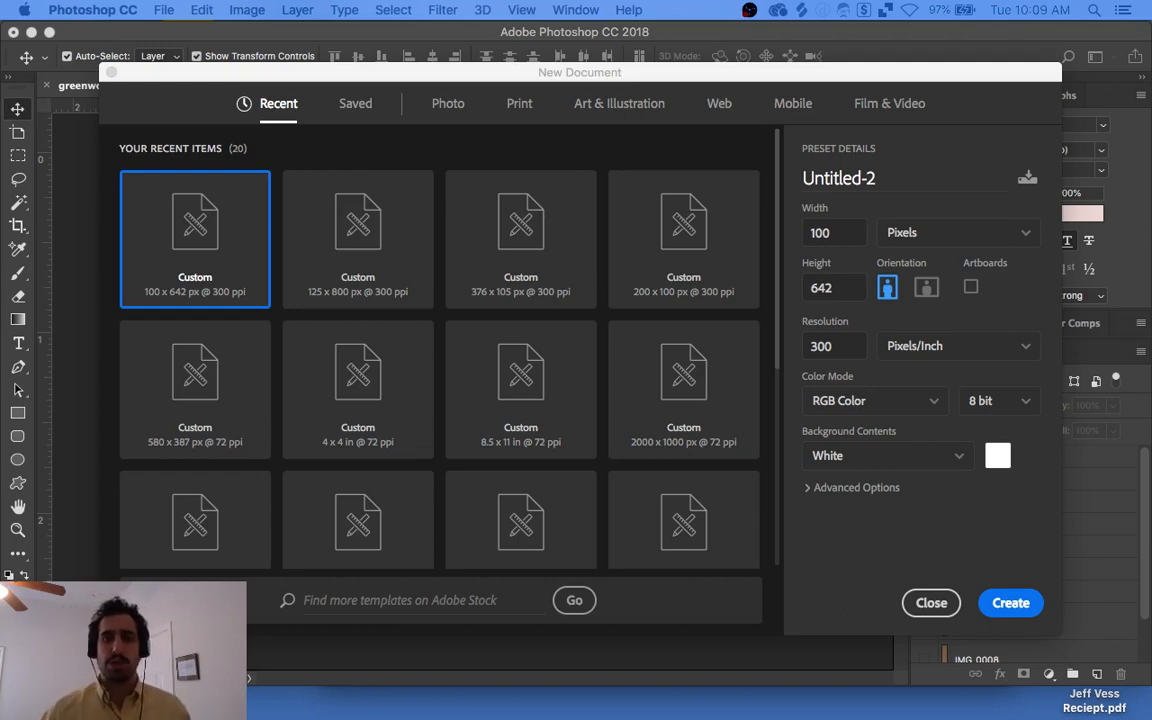
Switch to Calculator and divide 45 by 7 to work out the plank's proportions.
click(968, 131)
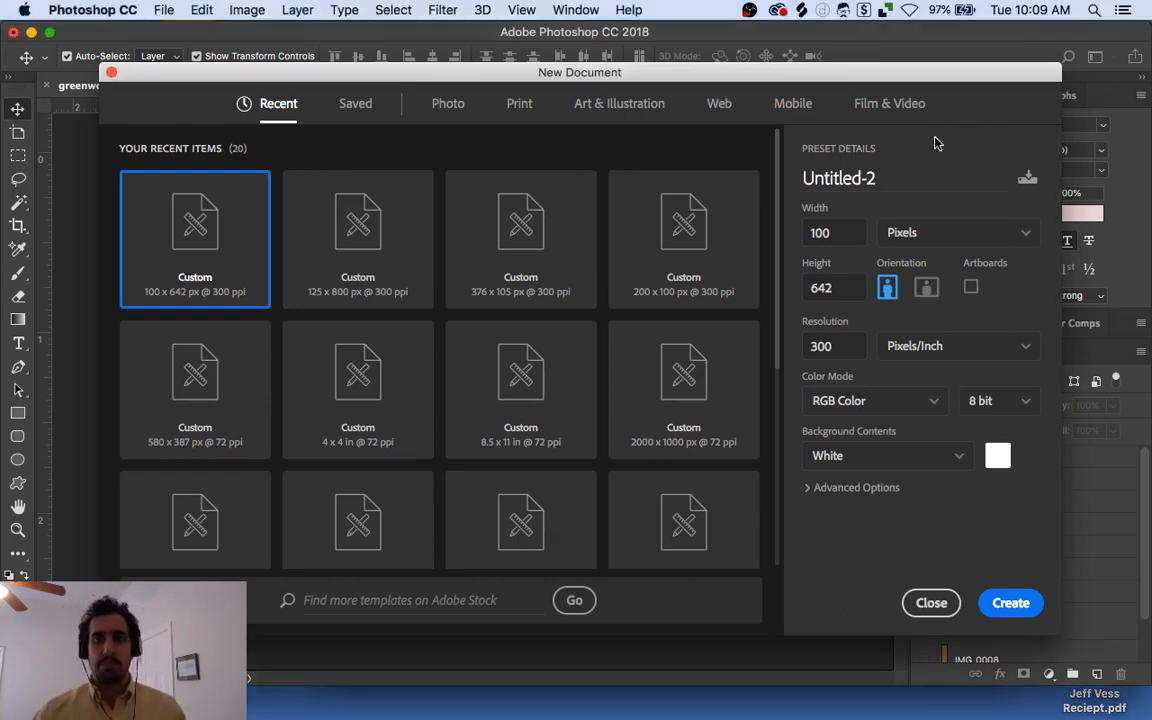
click(834, 232)
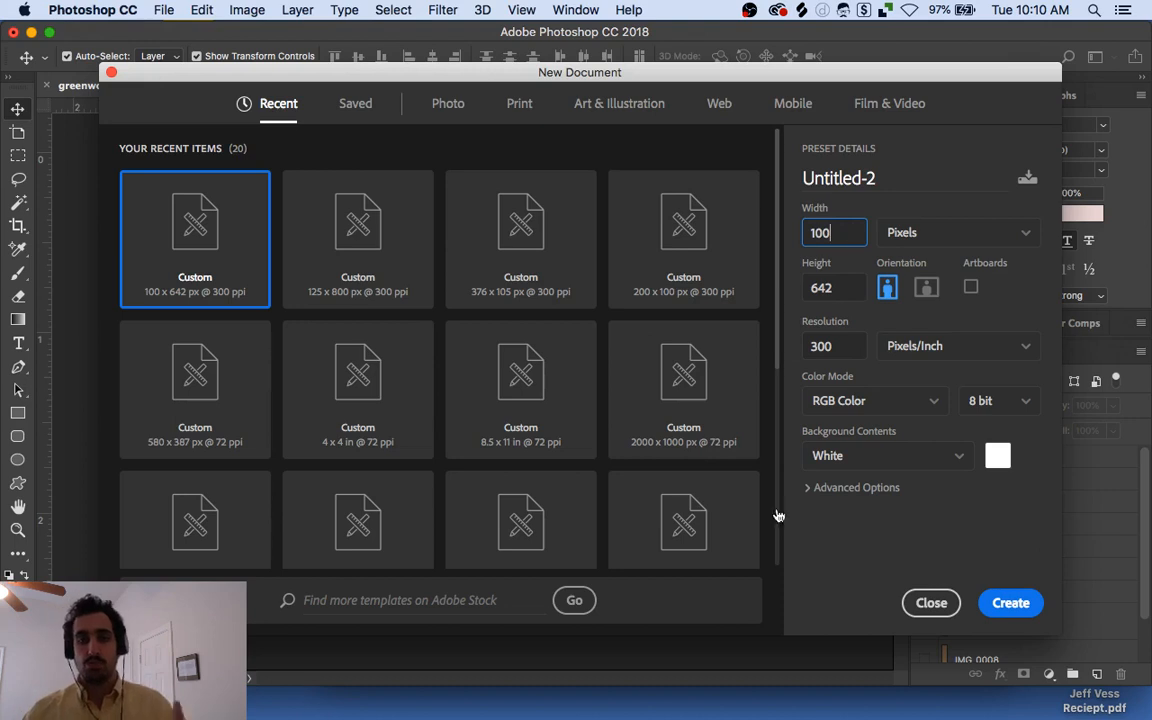
mouse_move(612, 716)
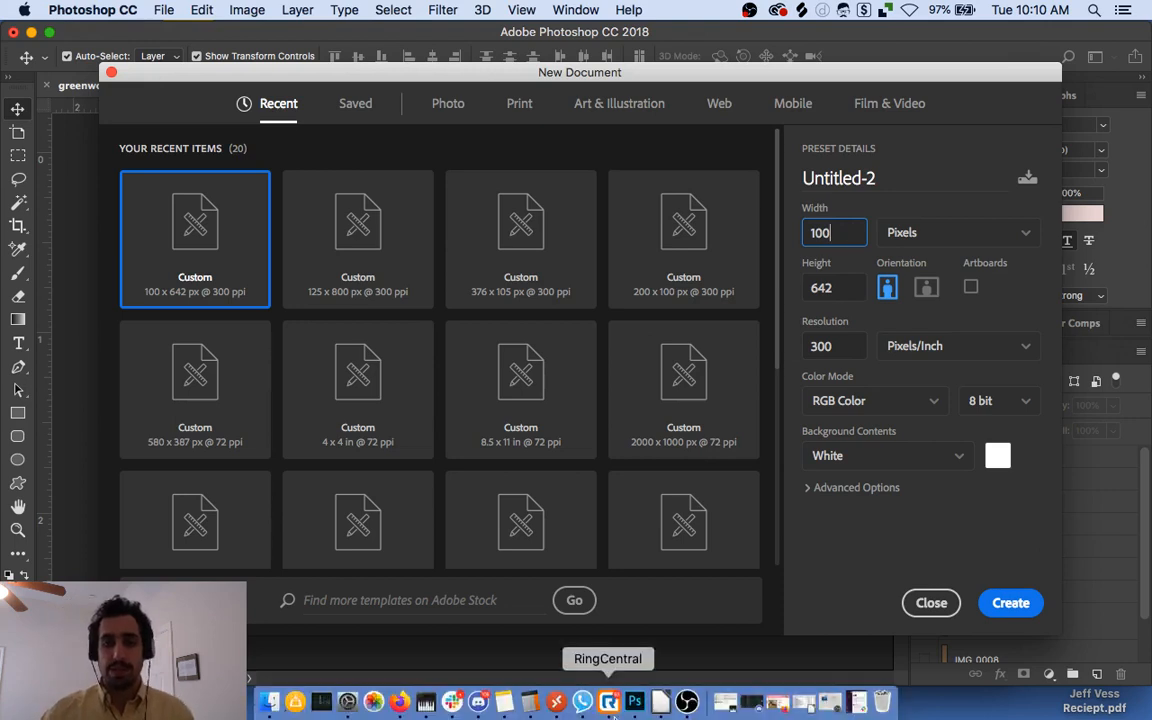
click(520, 706)
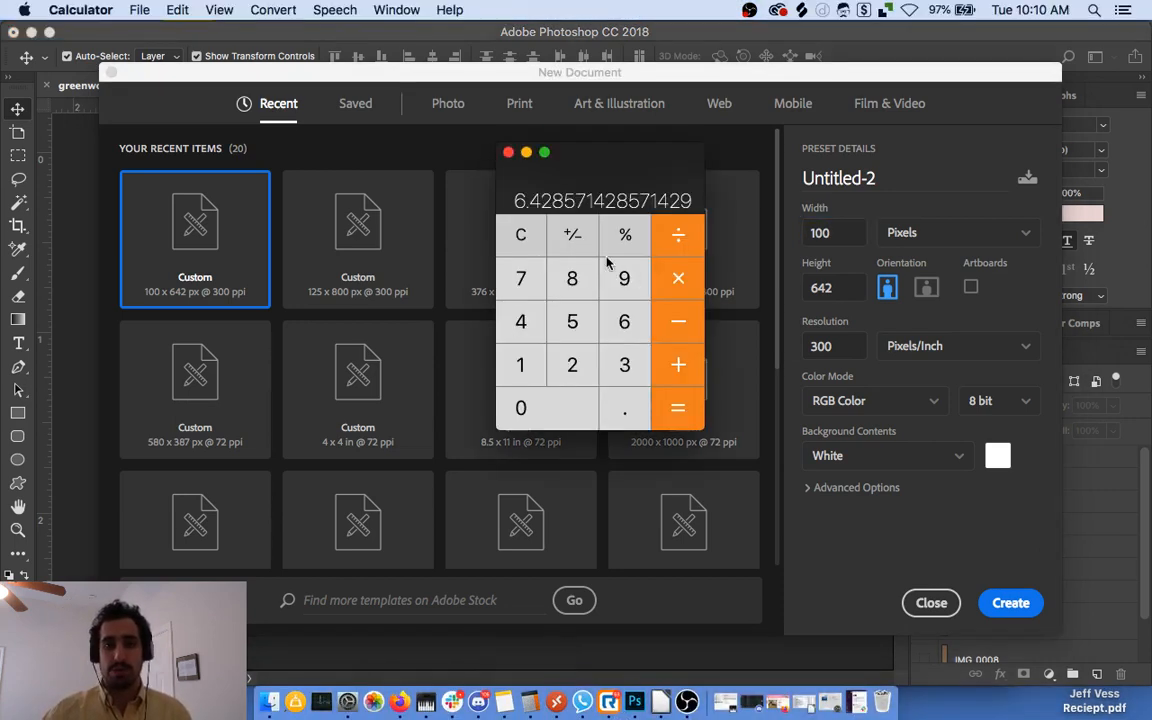
click(512, 237)
click(543, 325)
click(550, 323)
click(679, 233)
click(524, 292)
click(678, 408)
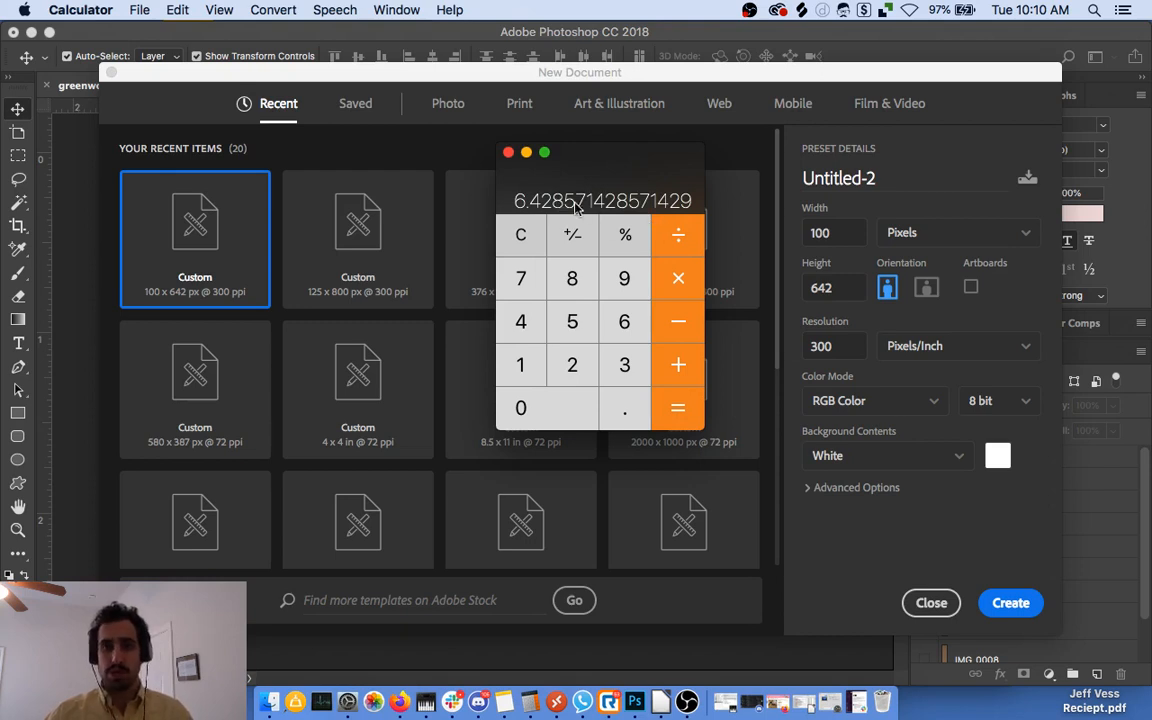
Create a new white RGB document 100 pixels wide and 642 pixels high at 300 pixels/inch.
click(836, 238)
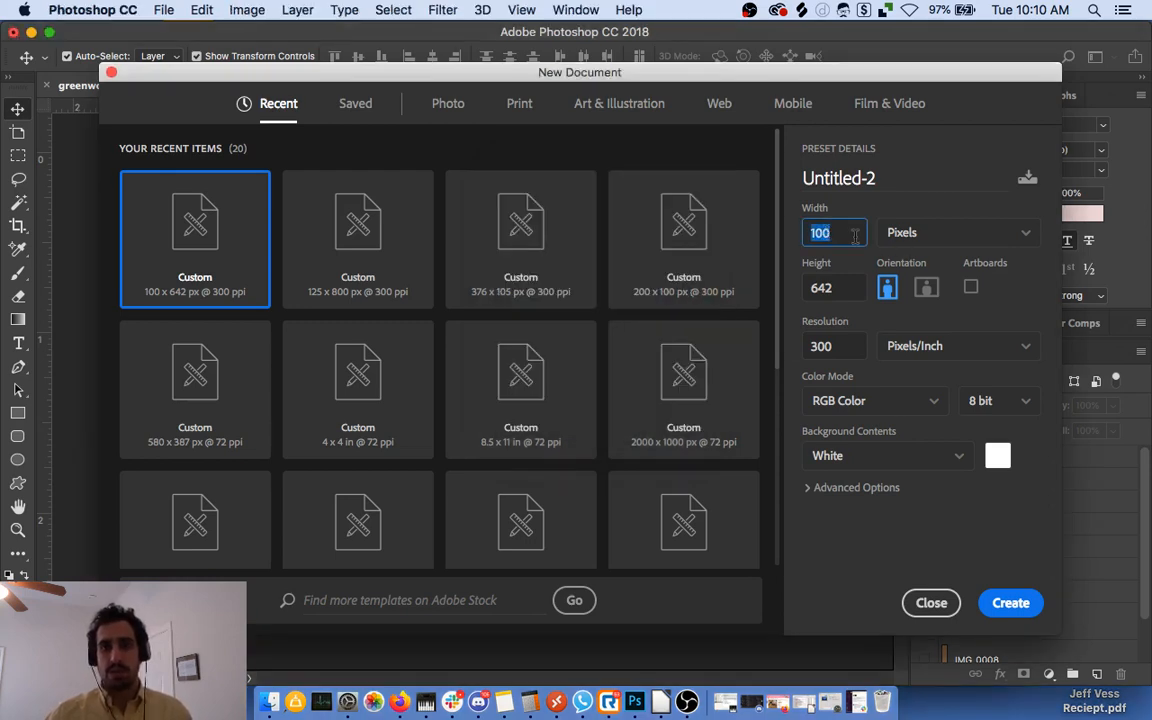
click(846, 235)
double_click(813, 233)
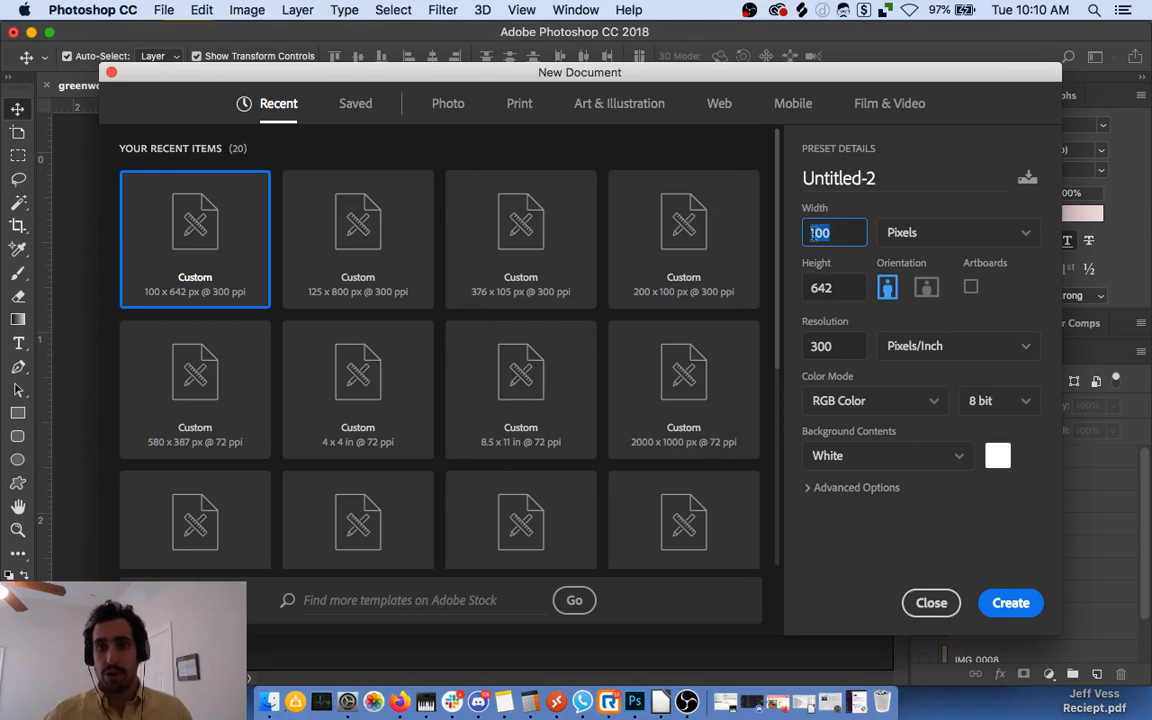
double_click(828, 288)
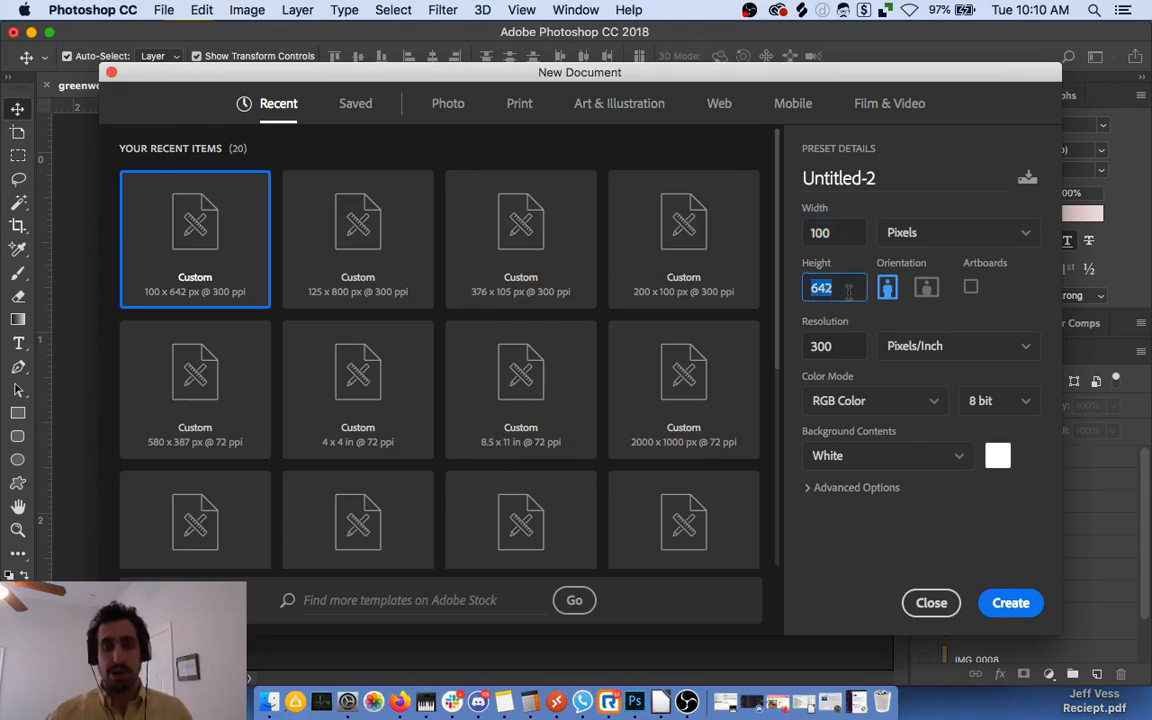
click(846, 290)
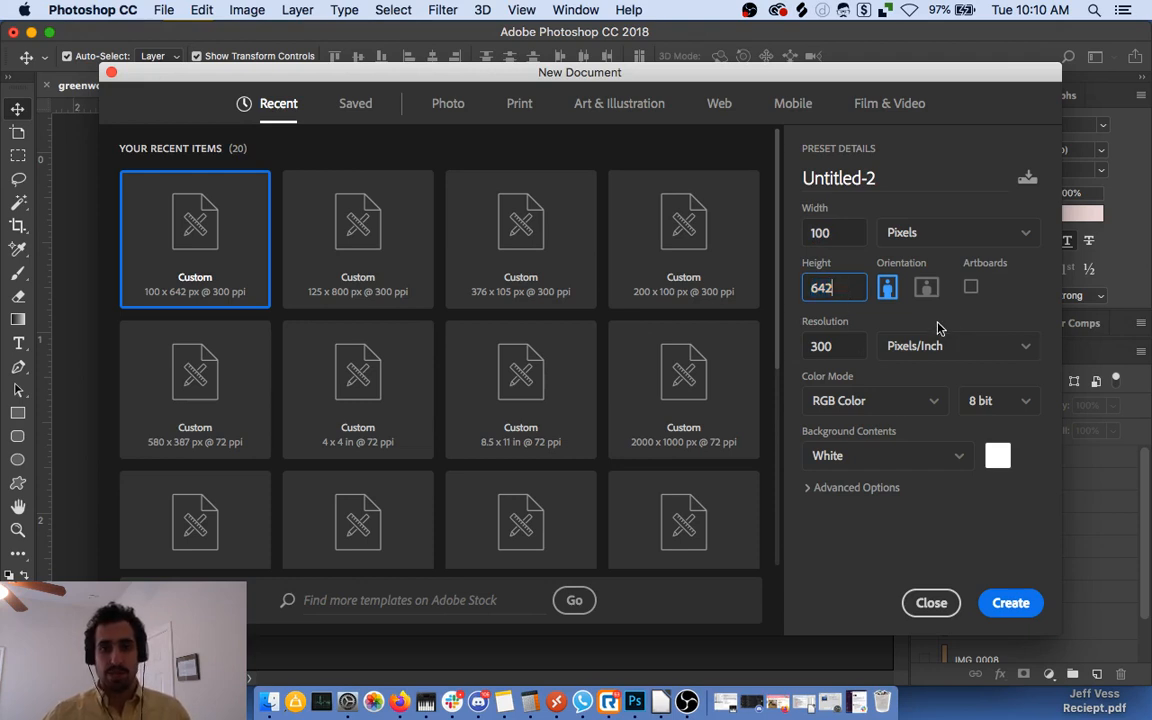
click(1015, 321)
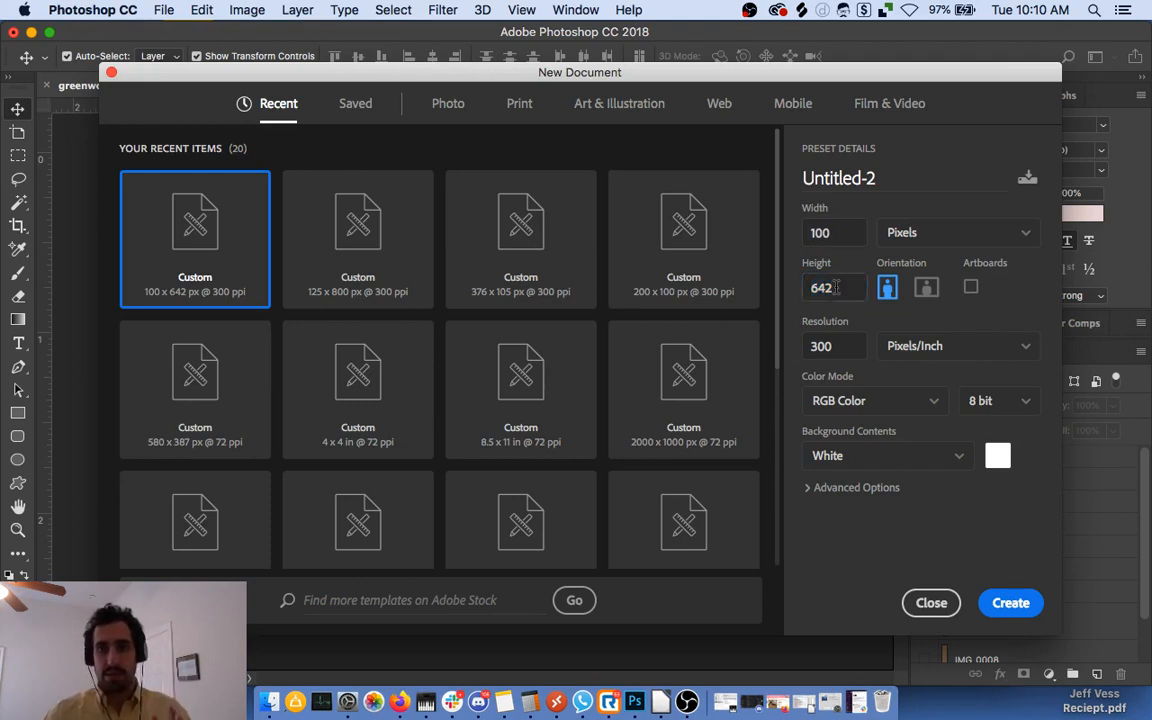
click(1011, 603)
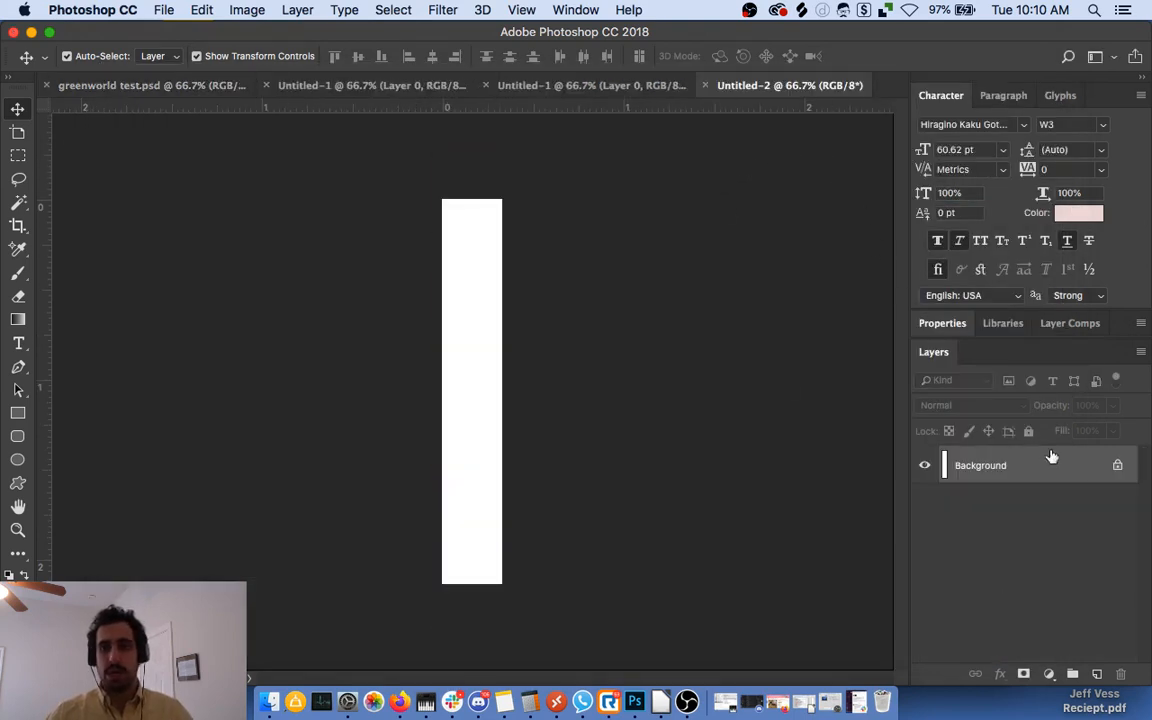
Unlock the new document's Background layer, hide it and deselect it.
click(1119, 467)
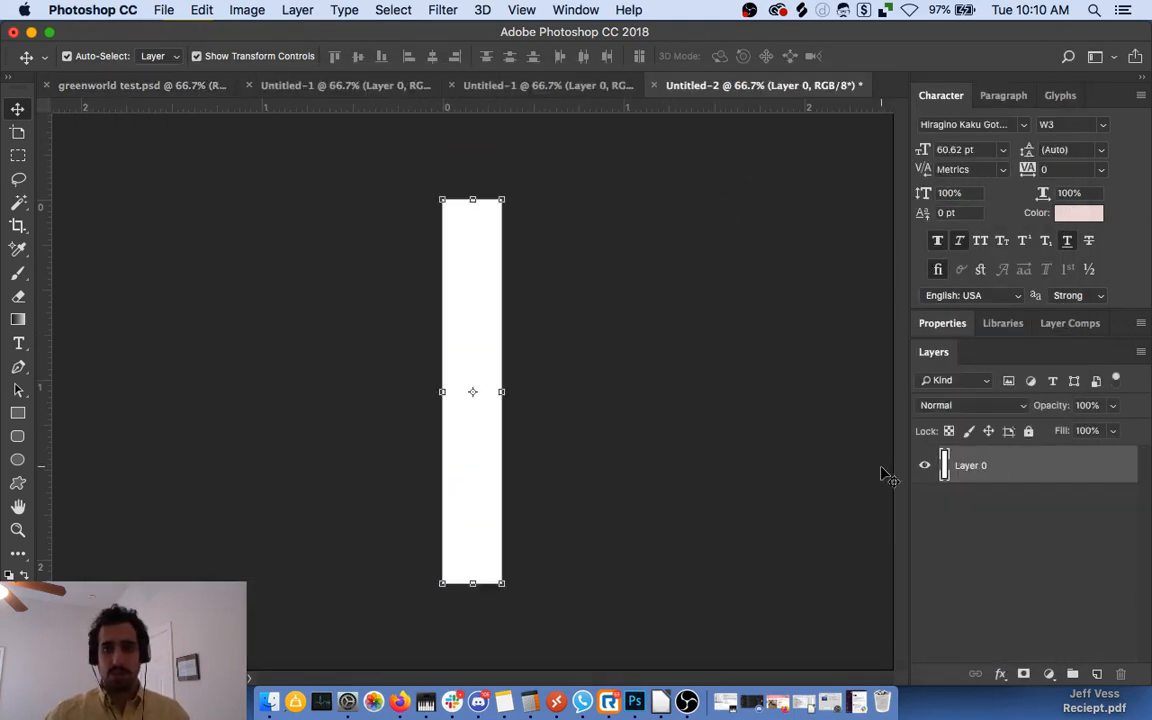
click(924, 465)
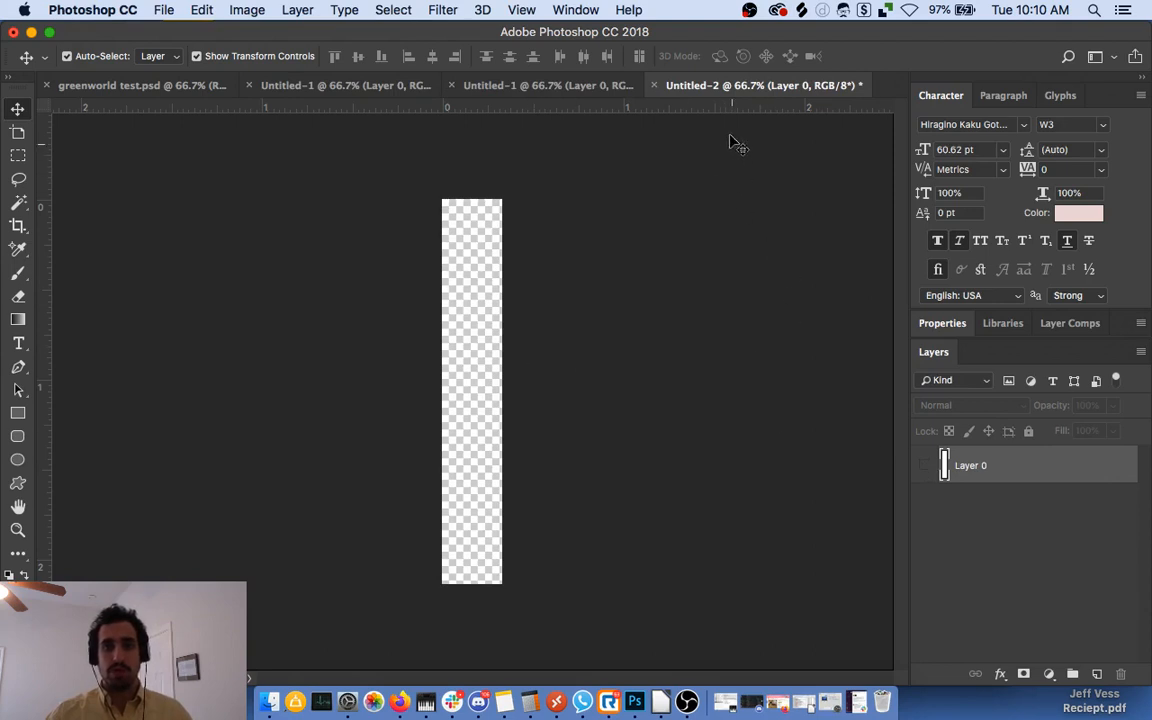
click(975, 525)
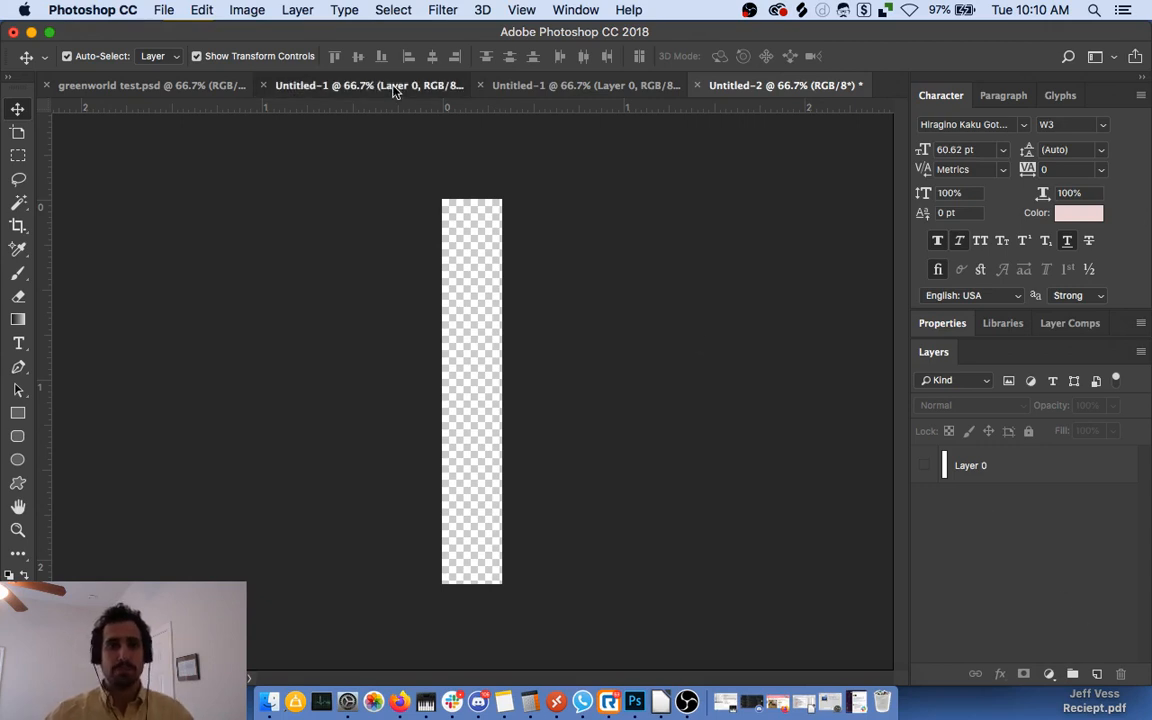
Bring up the greenworld test.psd document and hide its IMG_0006 and IMG_0012(1) layers.
click(353, 80)
click(566, 90)
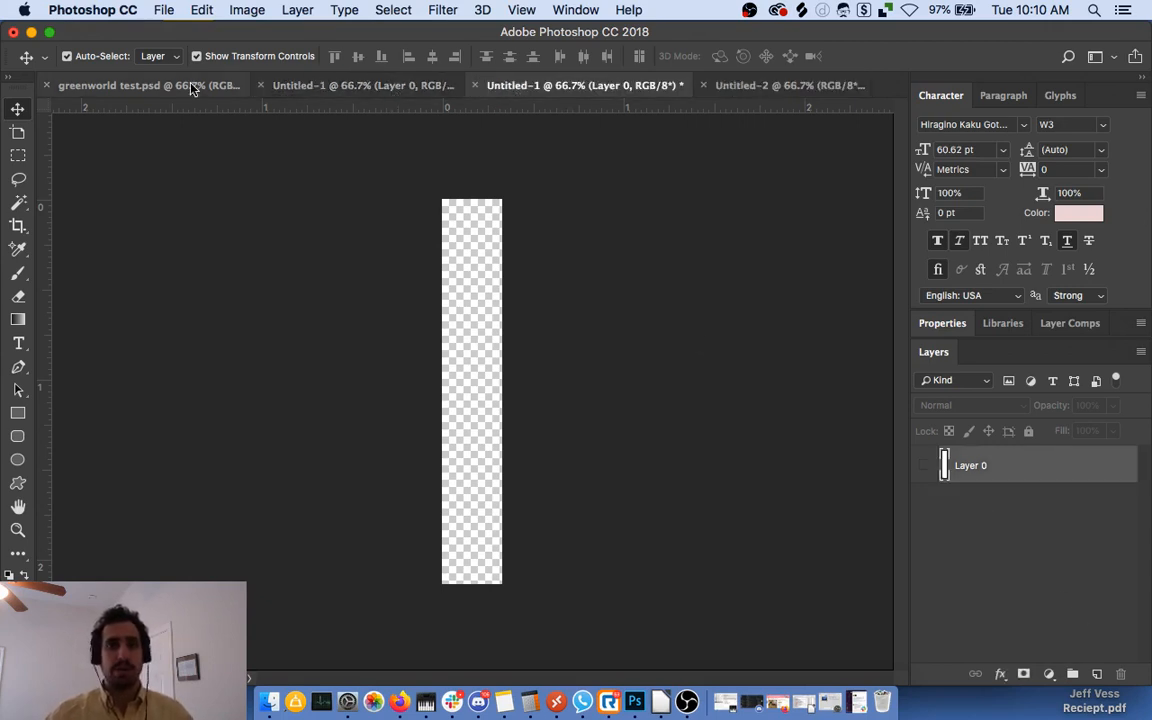
click(165, 84)
click(924, 525)
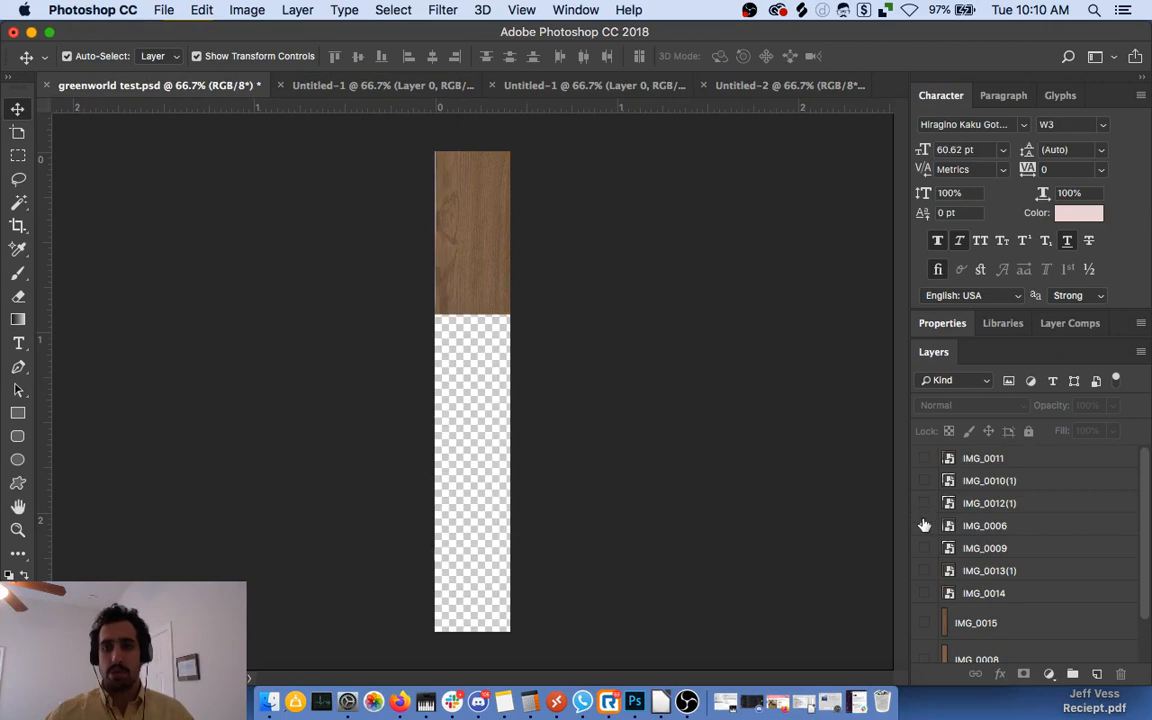
click(924, 503)
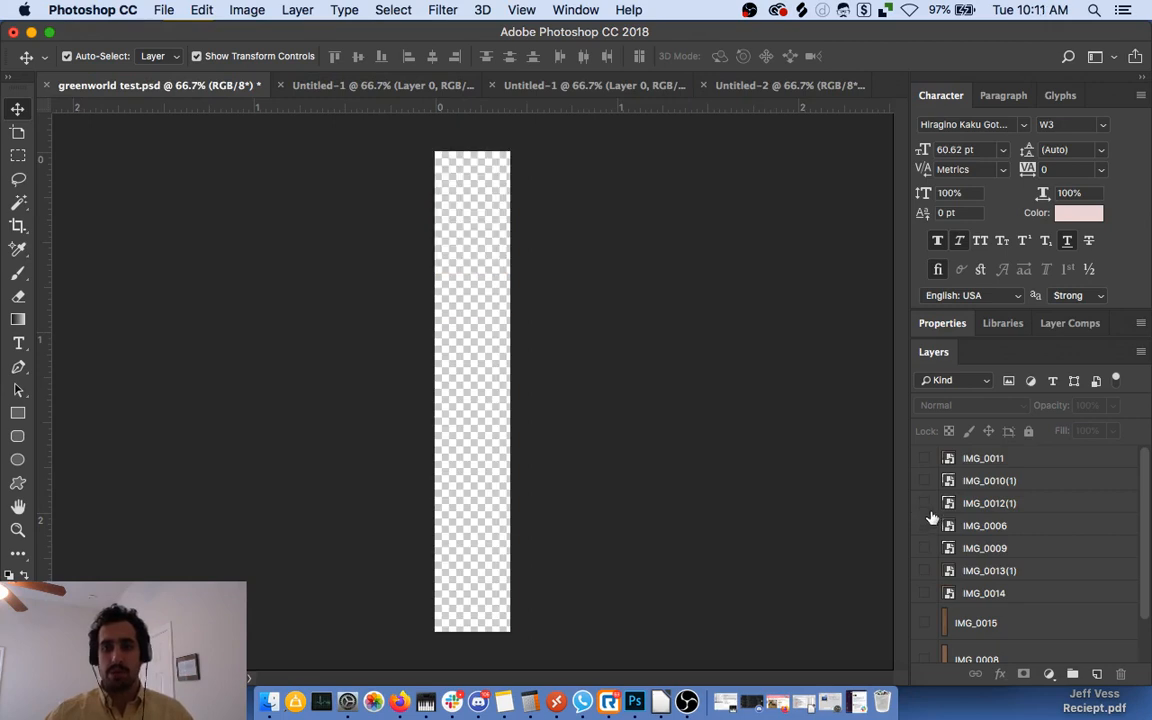
Show the IMG_0011 layer and move its plank down to the canvas's lower edge.
click(925, 459)
click(480, 350)
drag(459, 261, 466, 400)
click(617, 418)
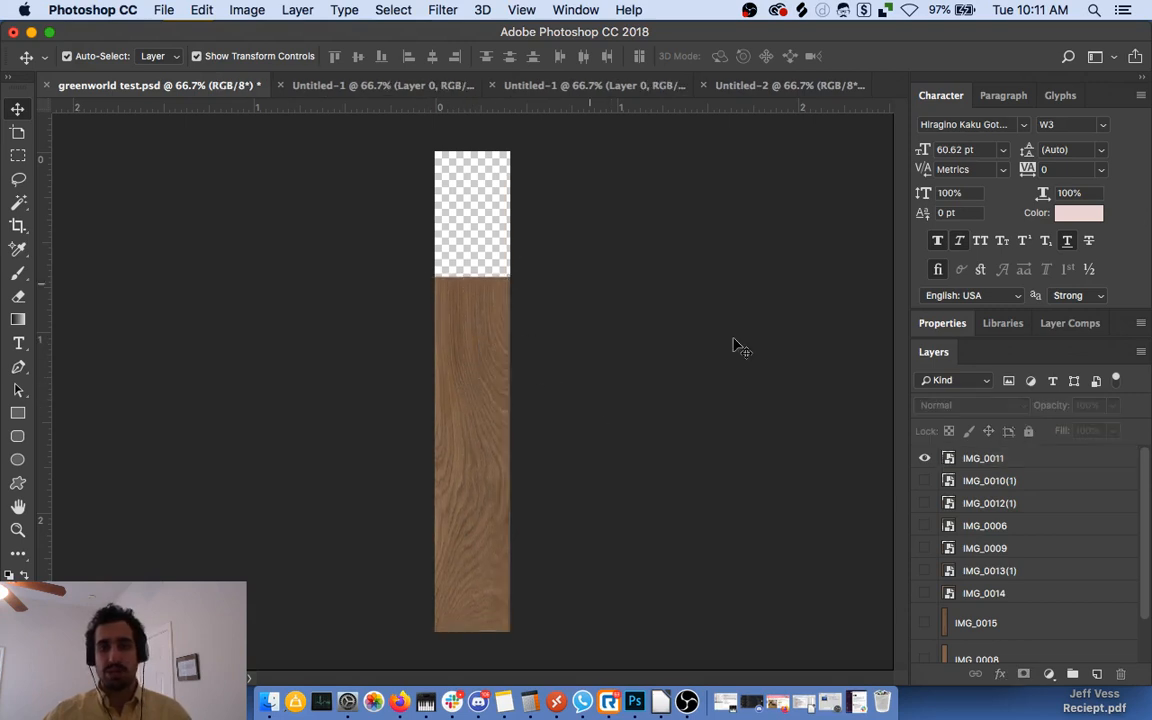
Show the IMG_0010(1) plank, offset it below IMG_0011, and move both planks together to fill the canvas.
click(1008, 485)
mouse_move(466, 573)
mouse_down()
mouse_move(473, 527)
mouse_move(464, 572)
mouse_up()
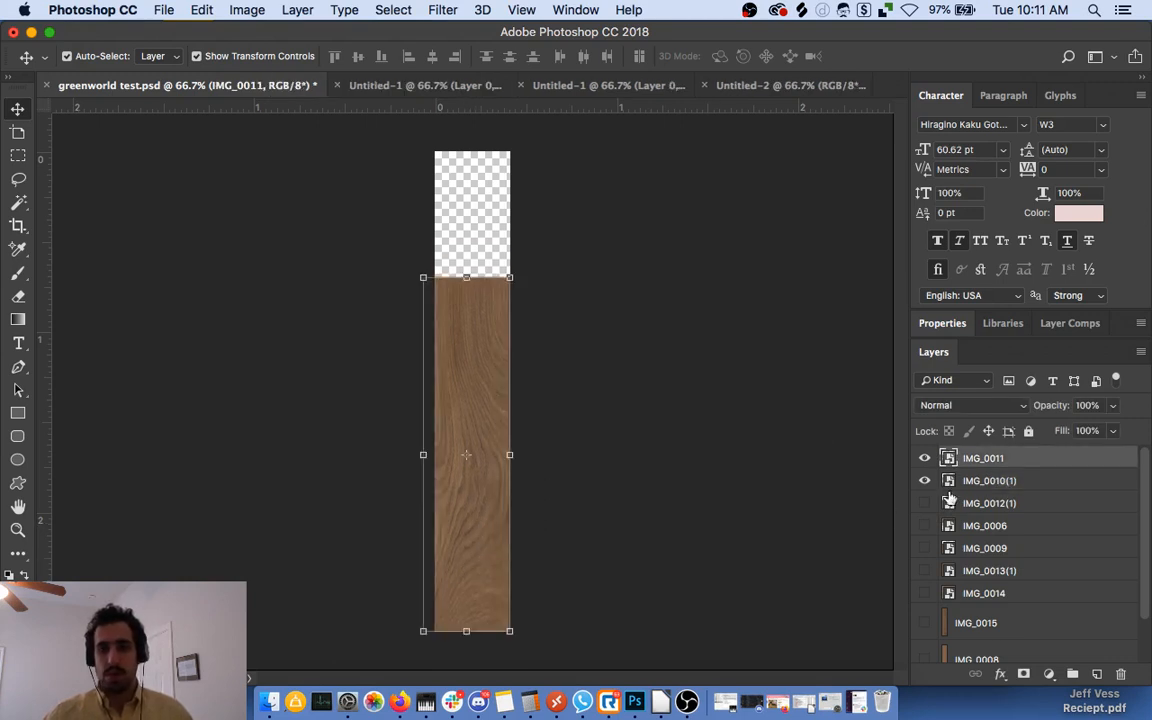
click(933, 482)
drag(471, 655, 488, 383)
click(1046, 477)
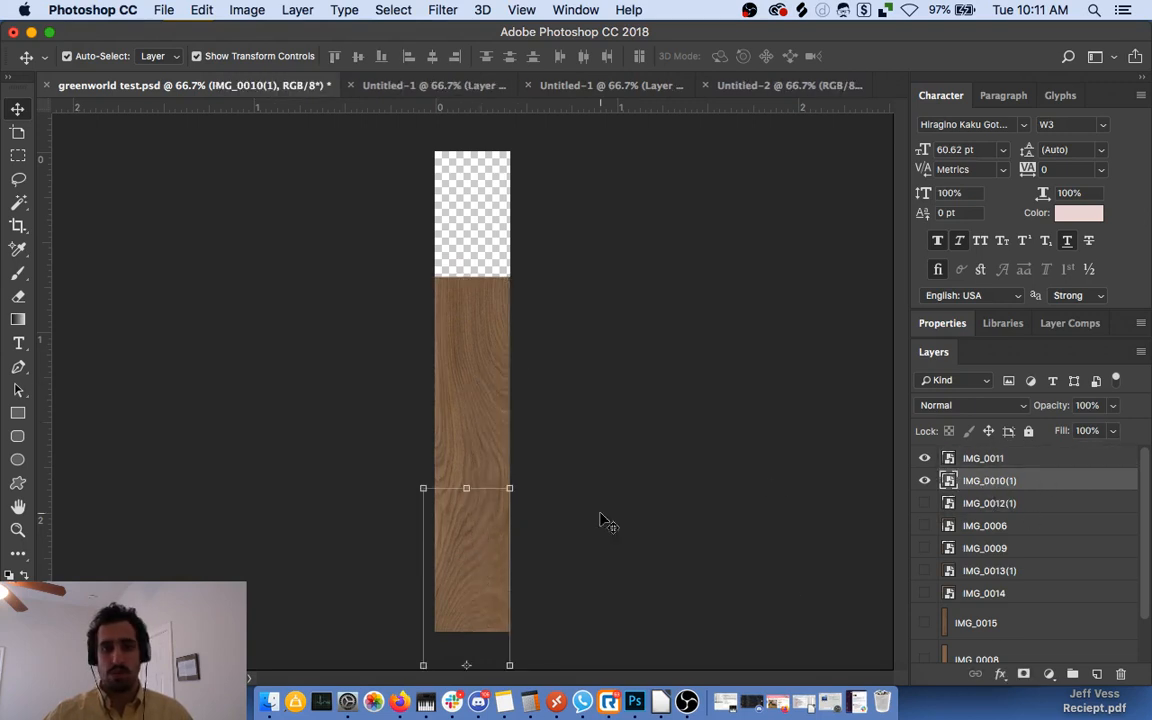
drag(483, 648, 503, 262)
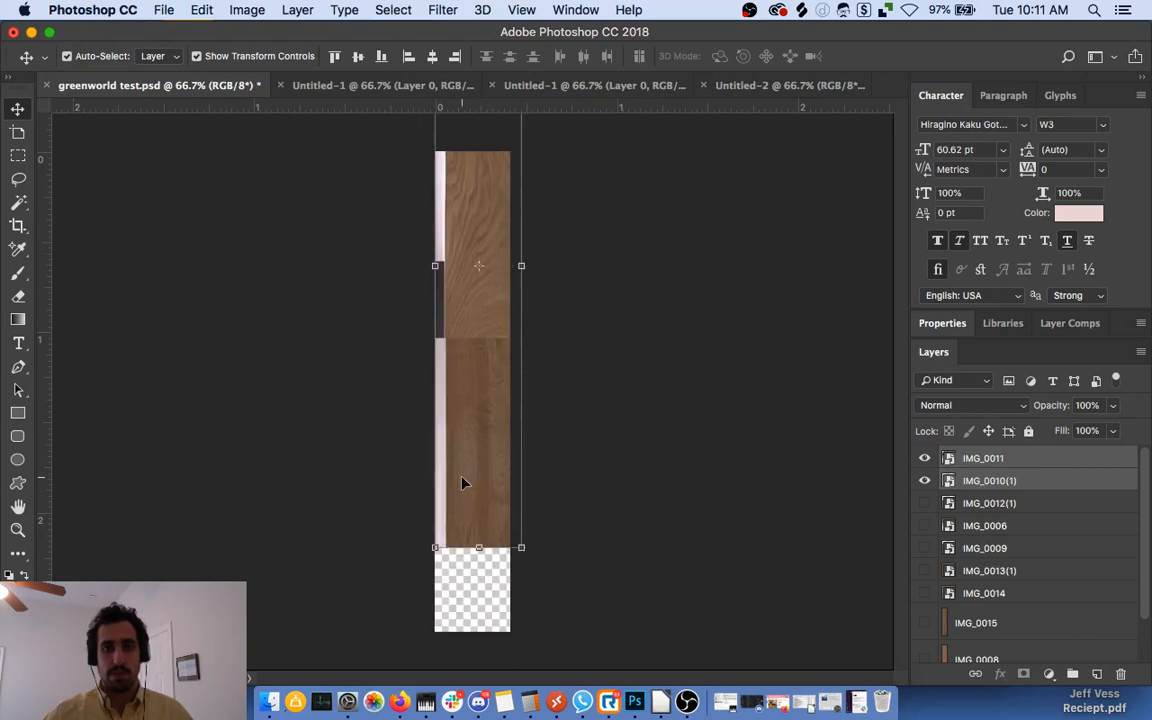
drag(486, 454, 476, 532)
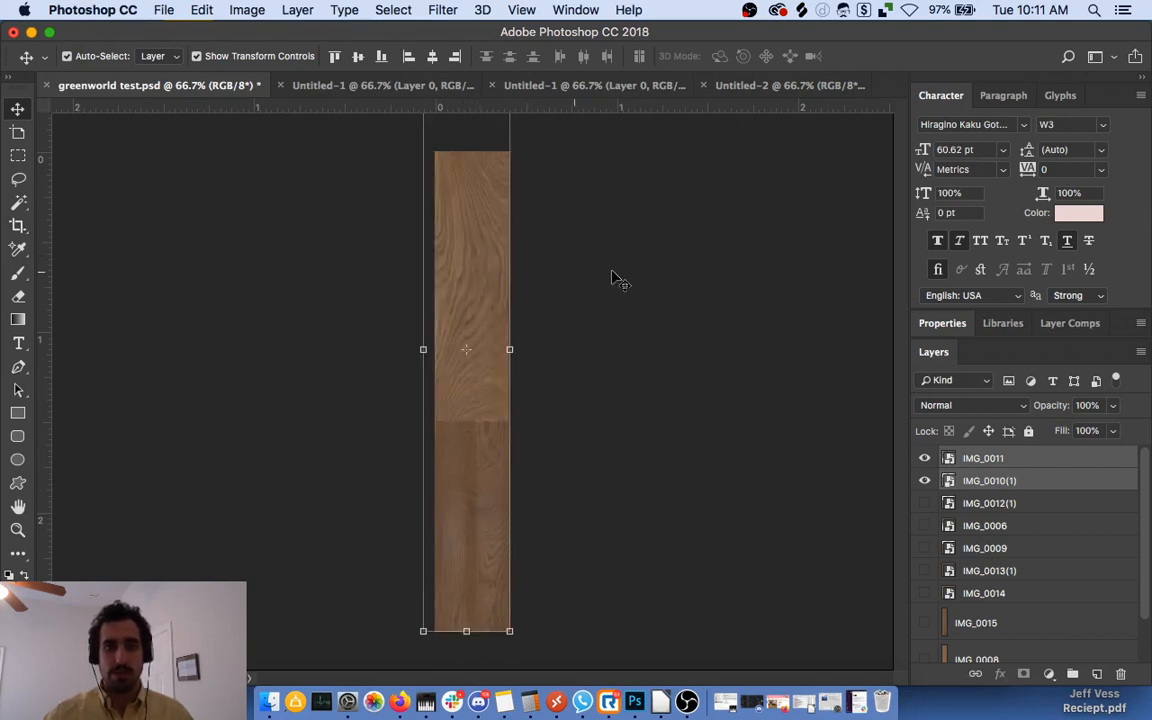
Slide the IMG_0011 and IMG_0010(1) planks so their joint sits about 1.2 in below the canvas's top edge.
click(640, 280)
click(482, 254)
drag(483, 328, 483, 265)
drag(483, 329, 478, 251)
click(662, 325)
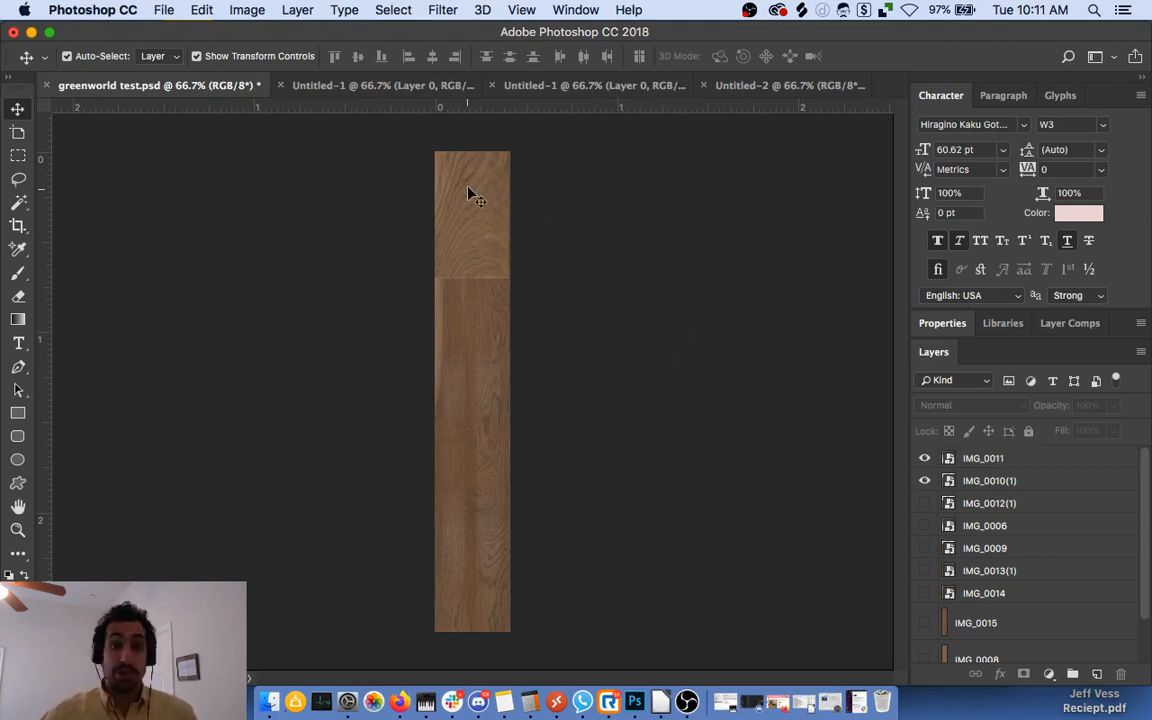
click(494, 231)
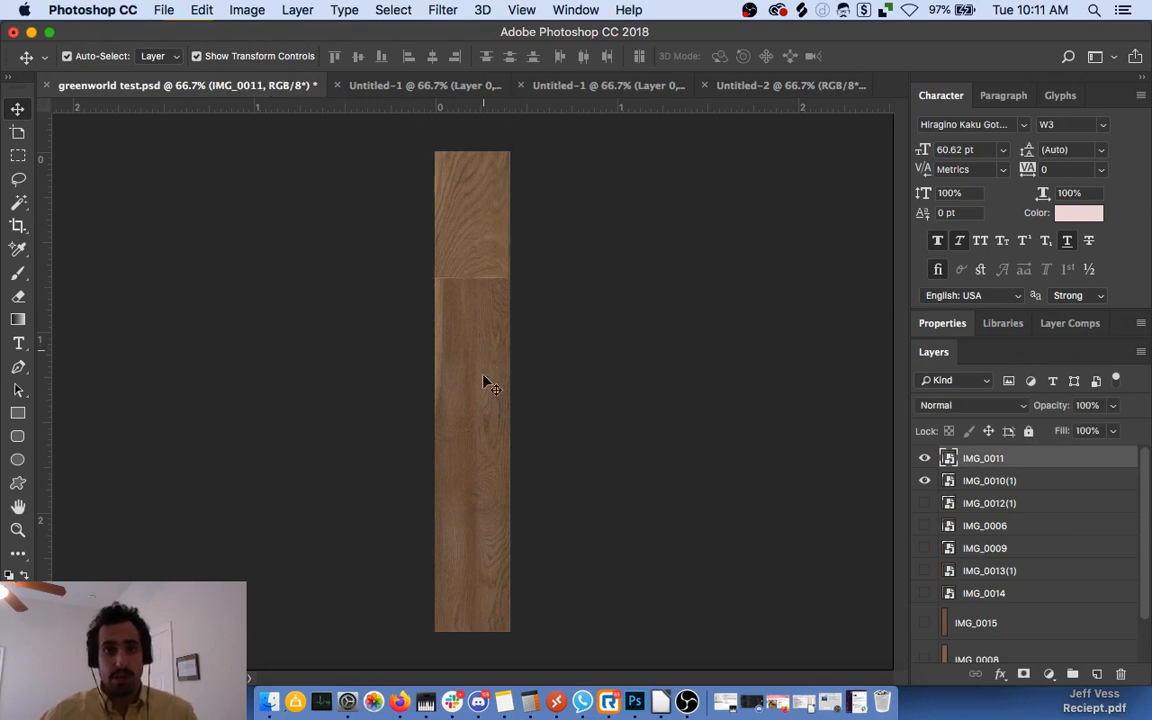
drag(484, 368, 480, 352)
drag(475, 424, 476, 452)
drag(487, 245, 480, 289)
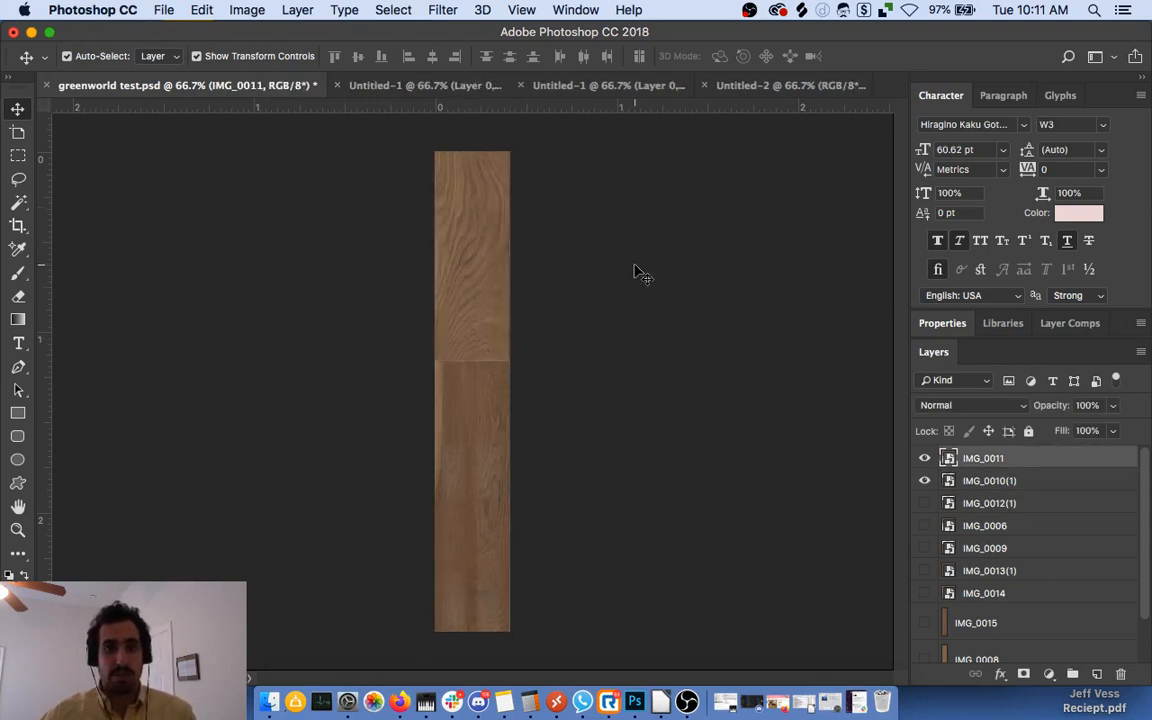
click(640, 275)
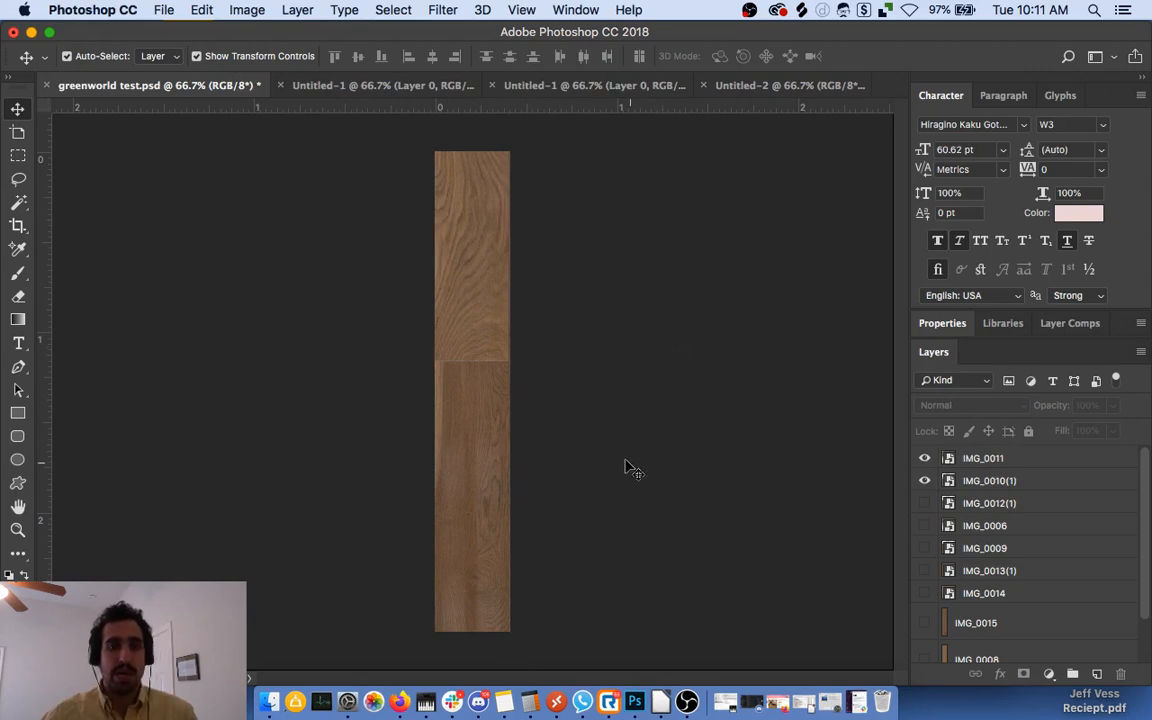
click(168, 10)
mouse_move(224, 241)
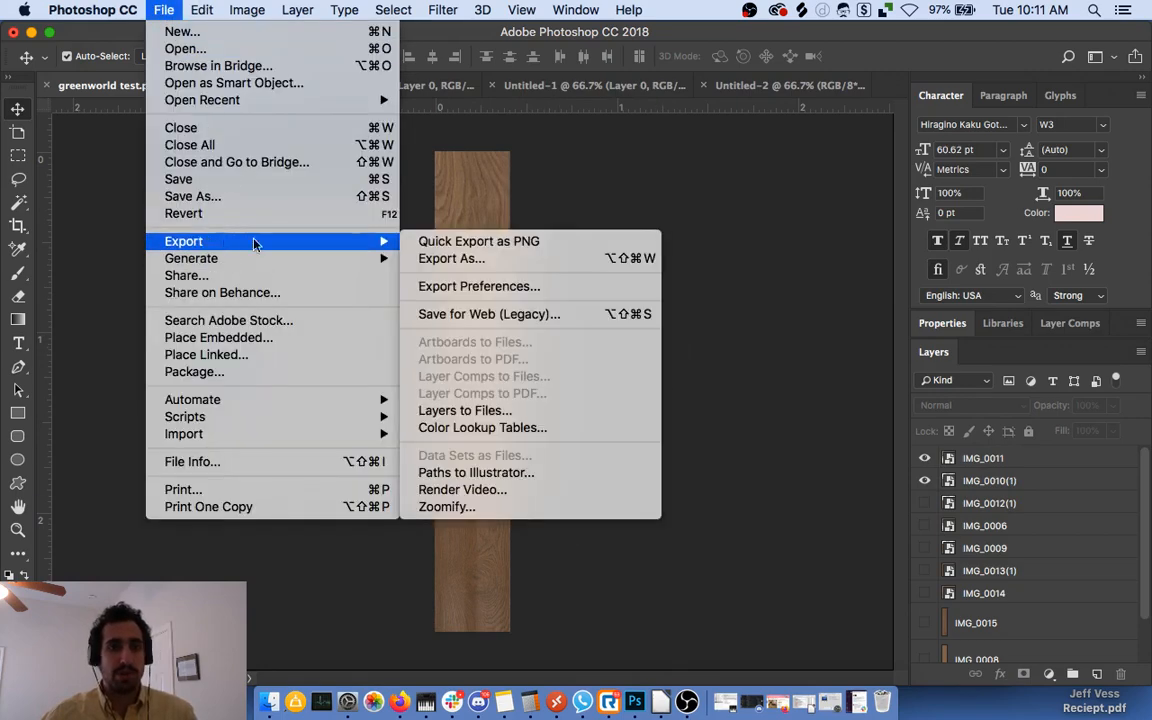
click(640, 194)
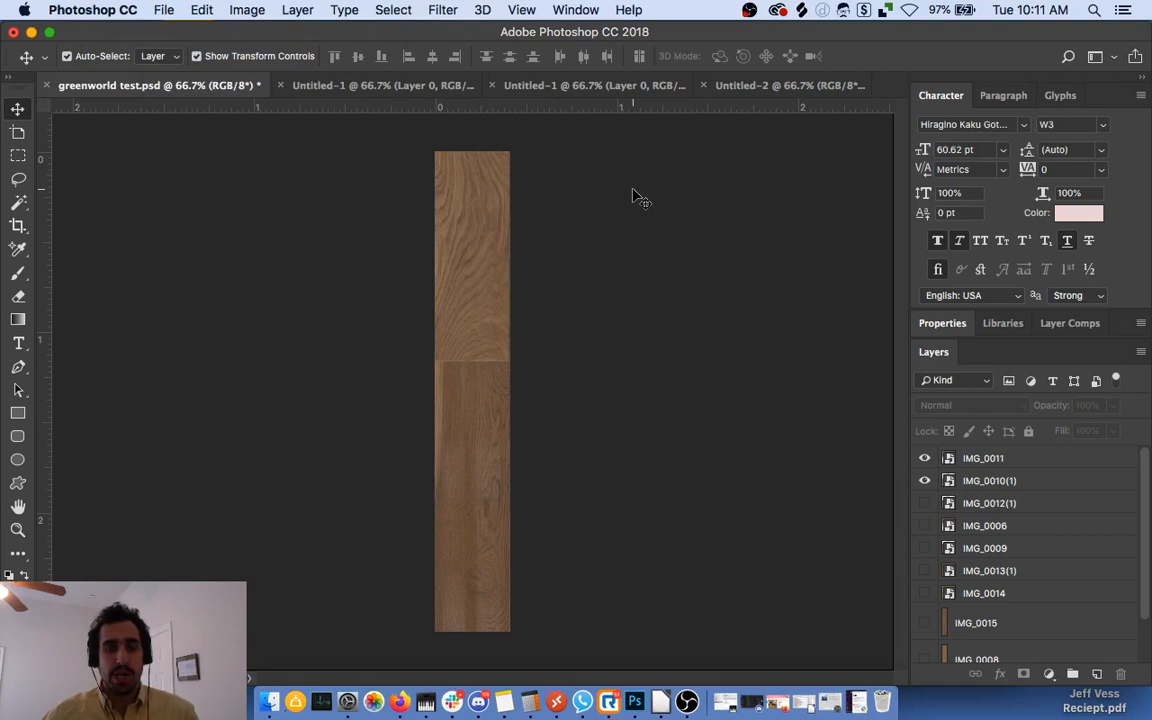
Hide the IMG_0011 layer and show IMG_0012(1) together with IMG_0010(1).
click(925, 481)
click(925, 458)
click(925, 503)
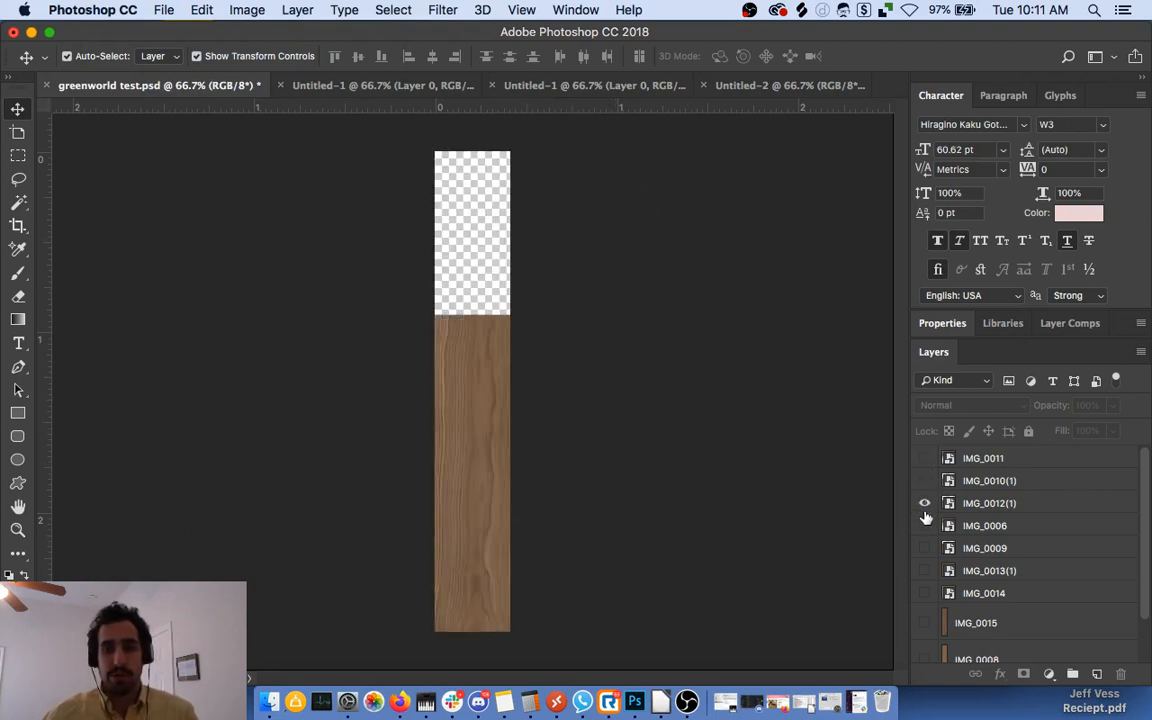
click(925, 481)
Arrange the IMG_0010(1) plank above IMG_0012(1), with their joint about 0.9 in below the canvas's top edge.
click(476, 509)
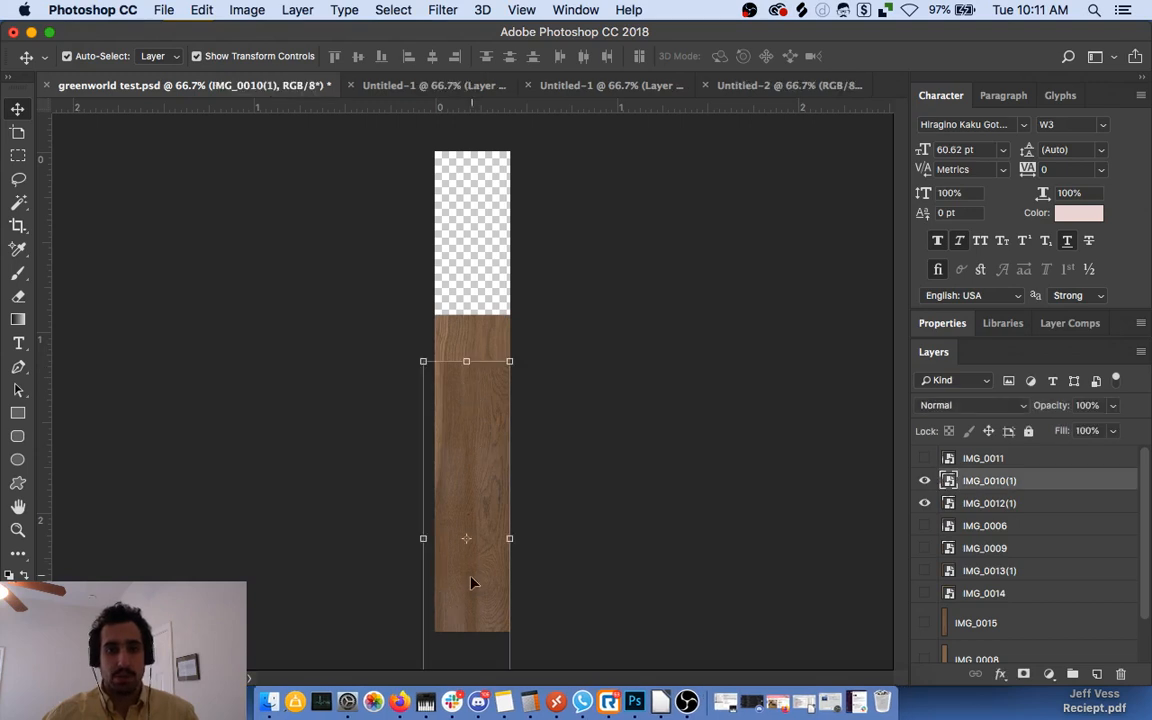
drag(476, 581, 462, 333)
drag(478, 426, 487, 126)
click(474, 425)
drag(467, 403, 473, 234)
drag(468, 319, 458, 411)
click(488, 175)
drag(479, 167, 478, 196)
click(466, 340)
drag(466, 336, 470, 414)
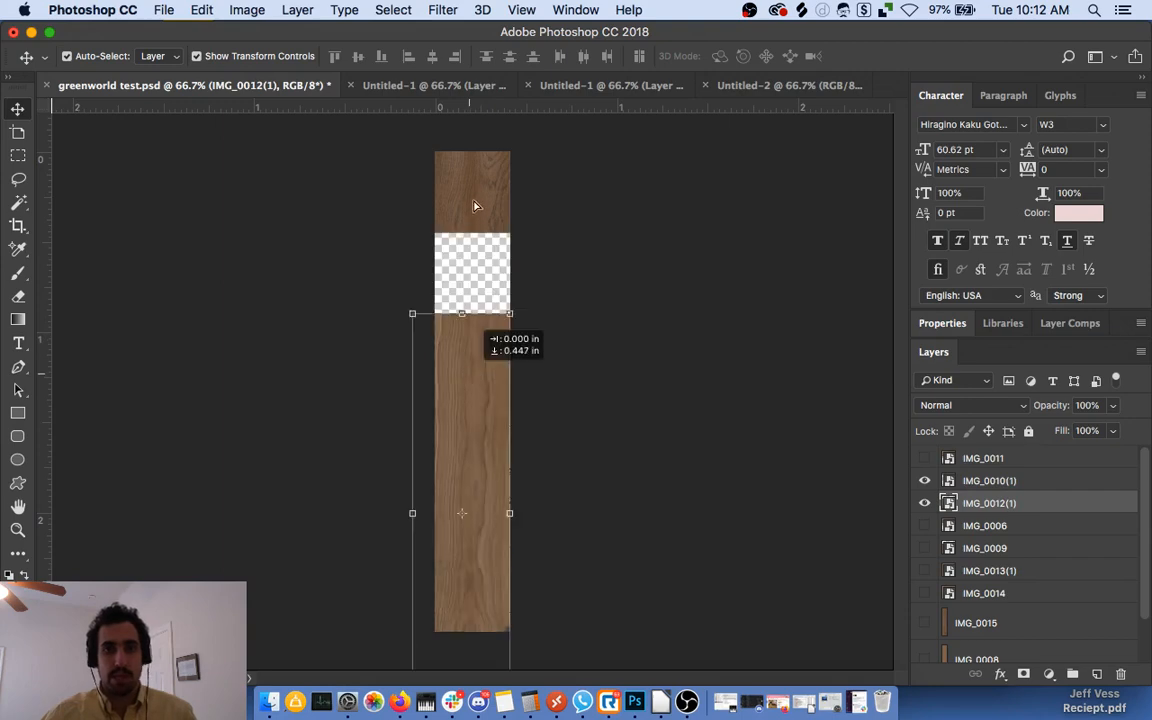
drag(475, 202, 476, 288)
click(330, 230)
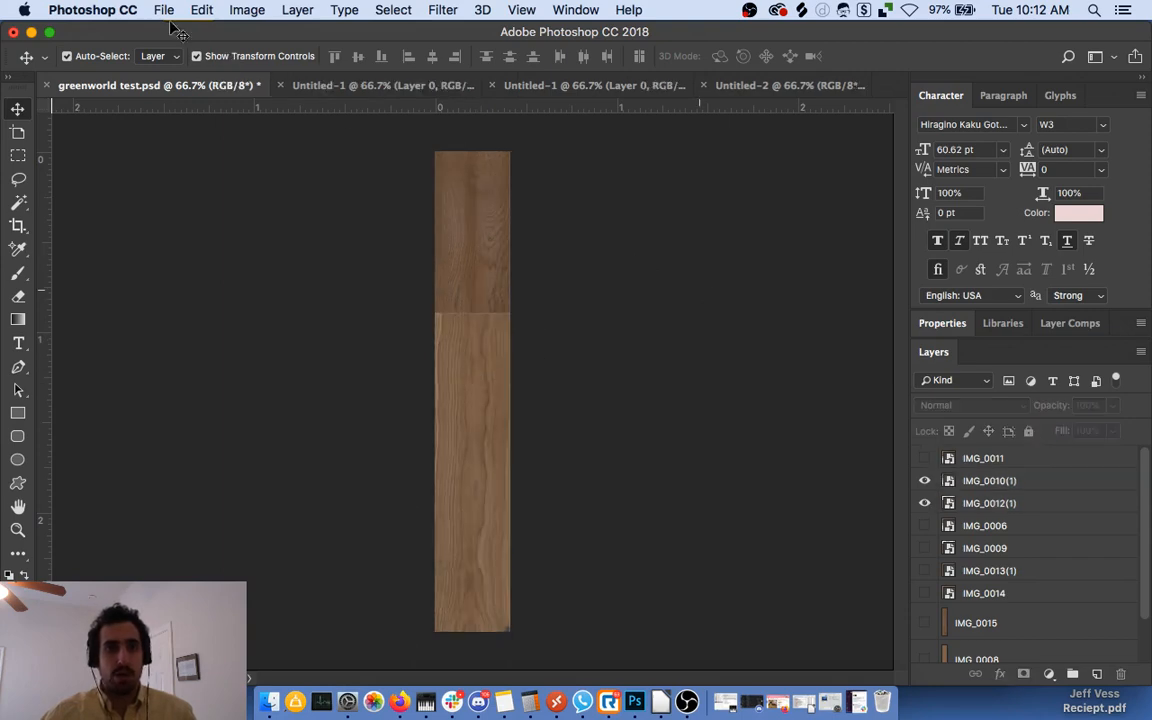
click(163, 10)
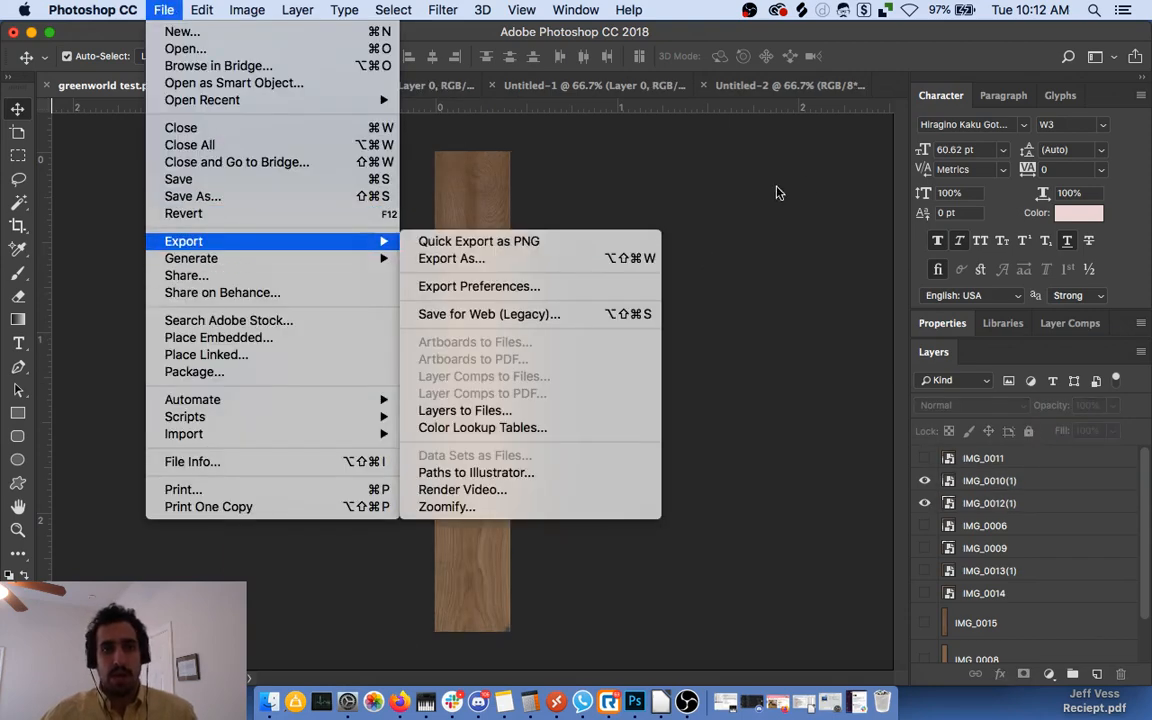
click(805, 181)
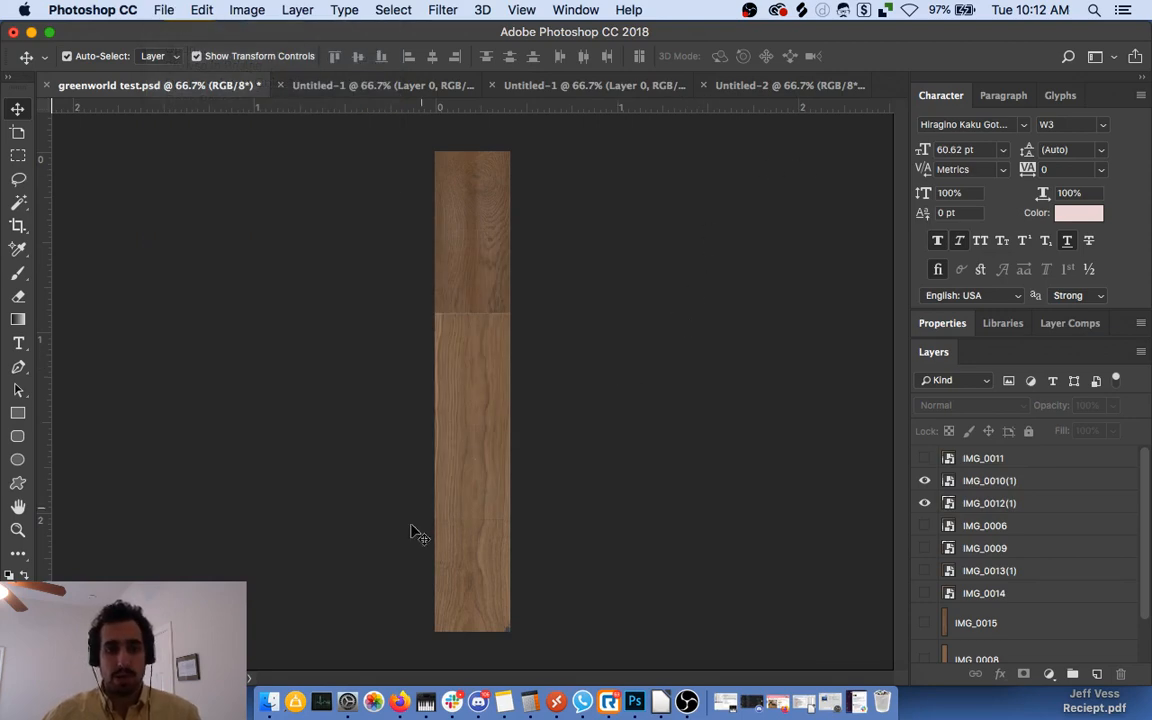
Switch to Finder and open the Champagne sample product folder on the Desktop.
click(268, 703)
click(392, 214)
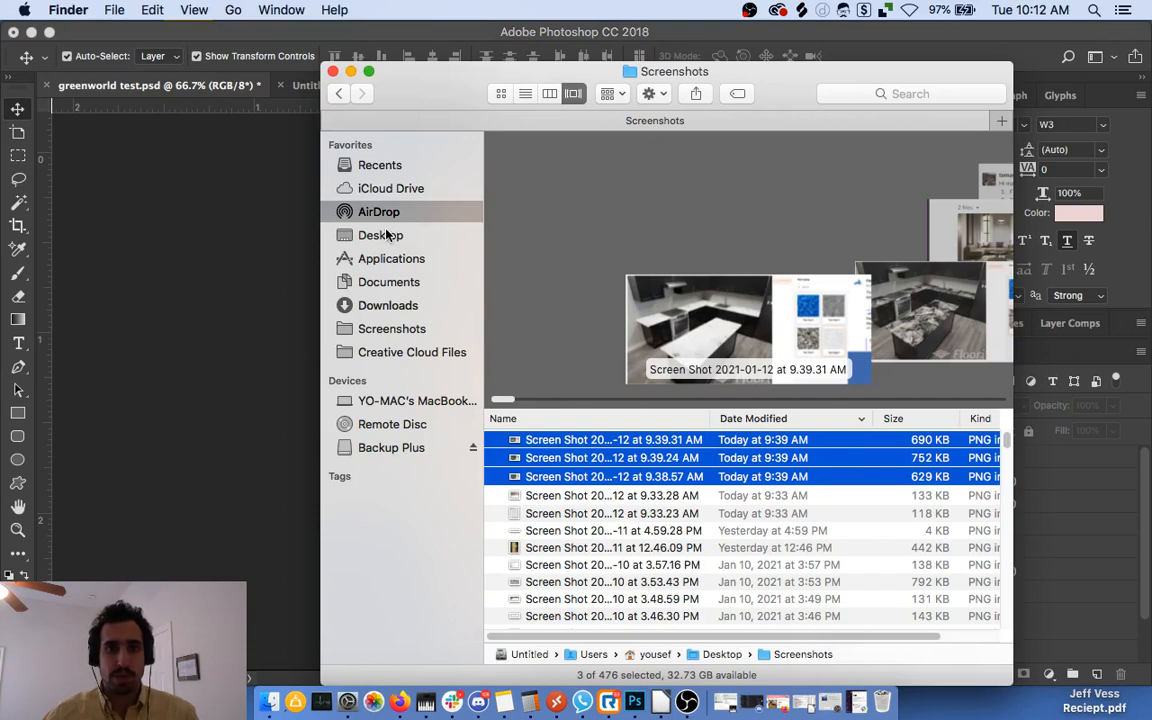
click(388, 234)
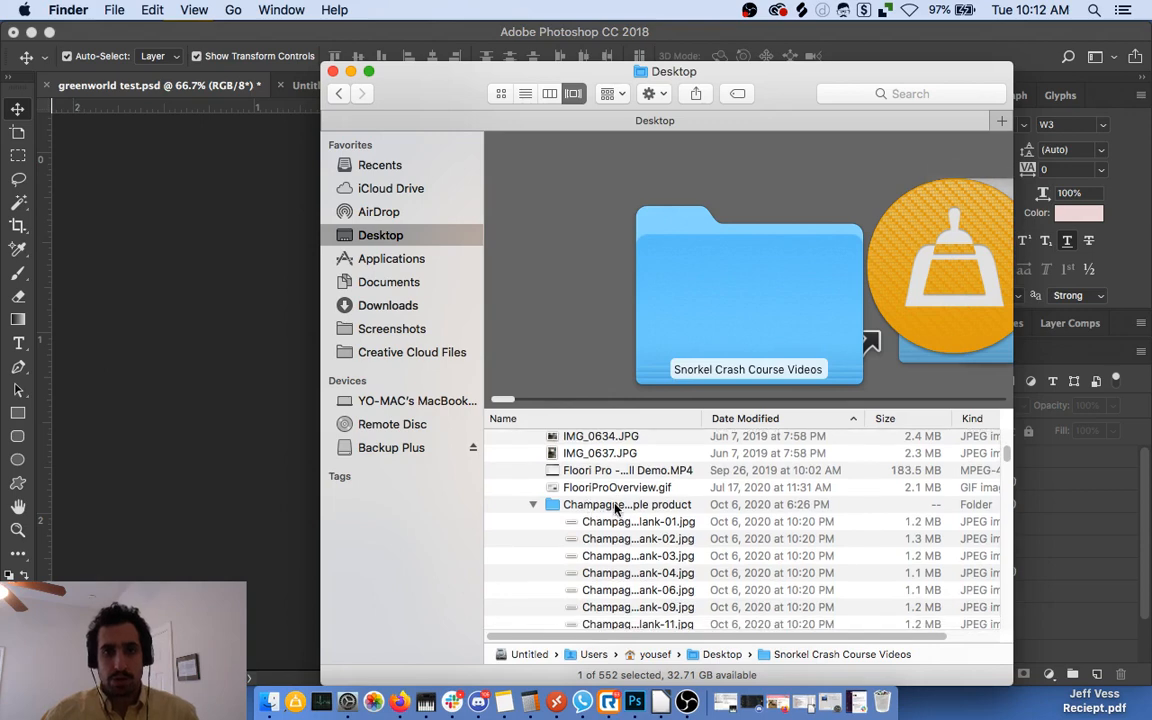
click(616, 506)
double_click(616, 506)
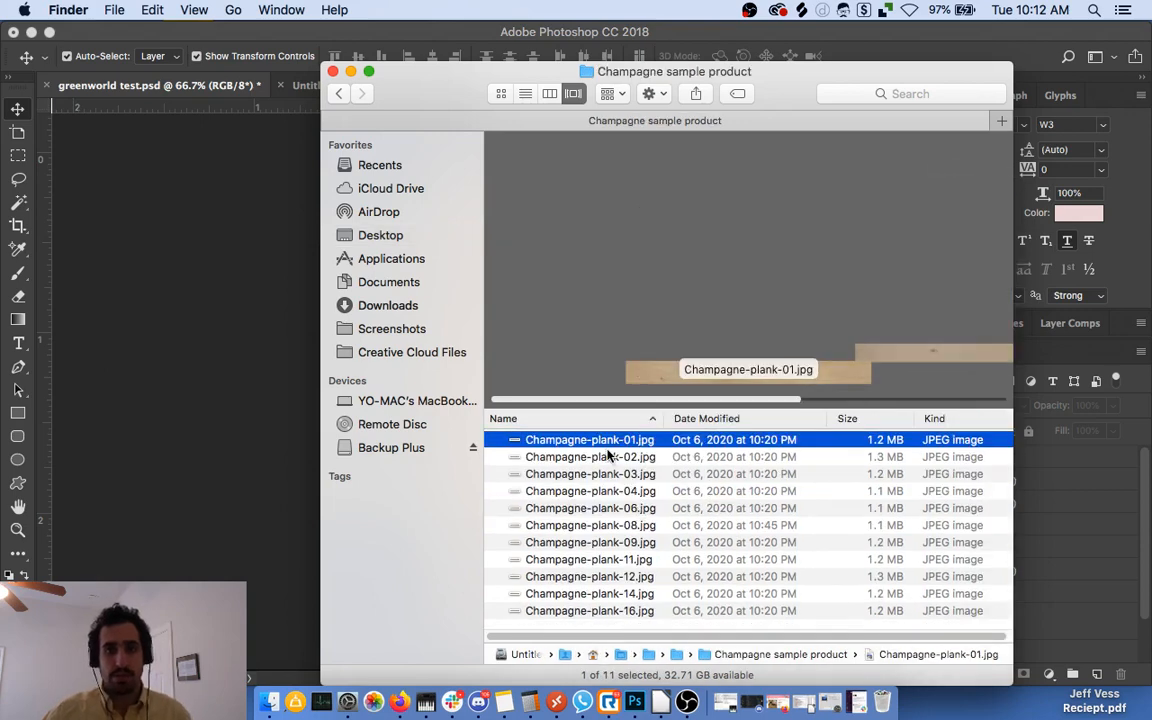
Preview the Champagne plank images from Champagne-plank-01.jpg through Champagne-plank-16.jpg, examining how single planks and joined boards are laid out, and close the preview.
key(space)
key(Down)
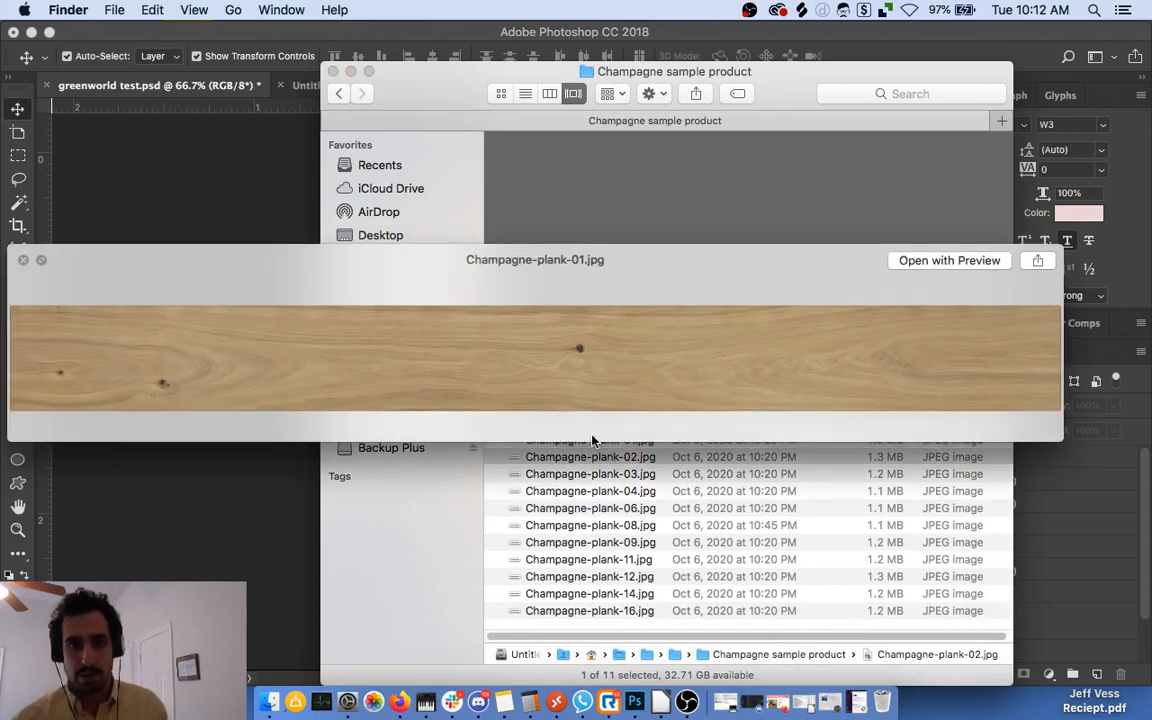
key(Down)
key(Down)
key(Down)
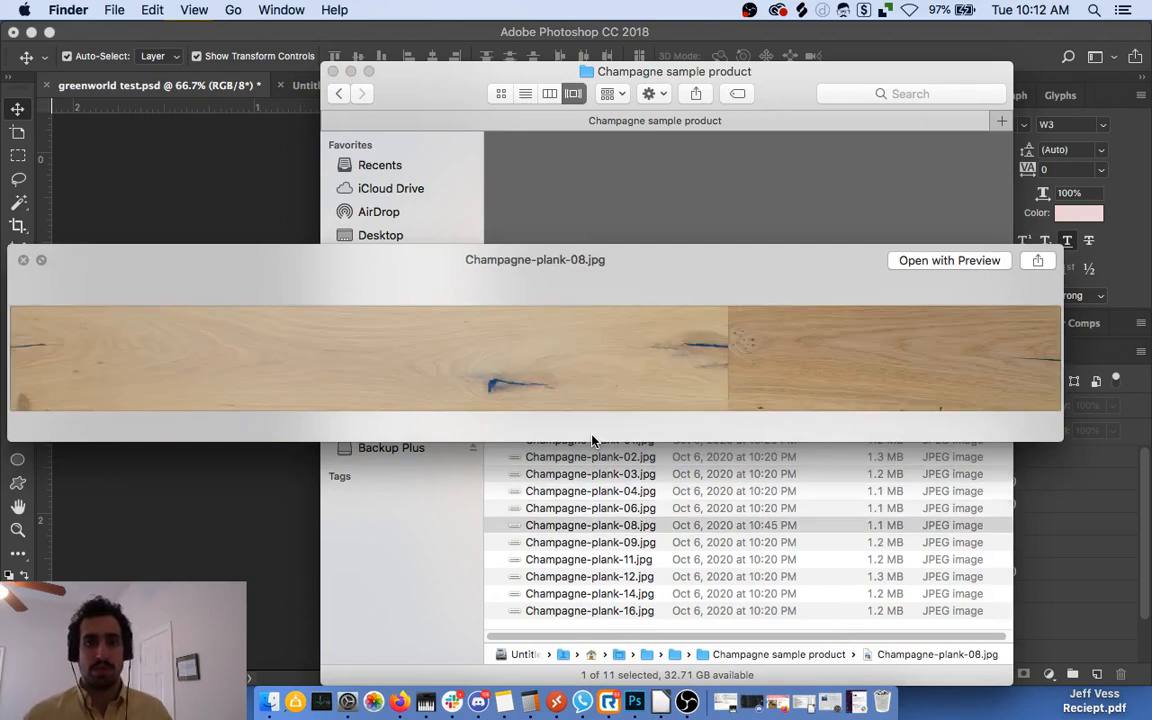
key(Down)
key(Down)
key(Down)
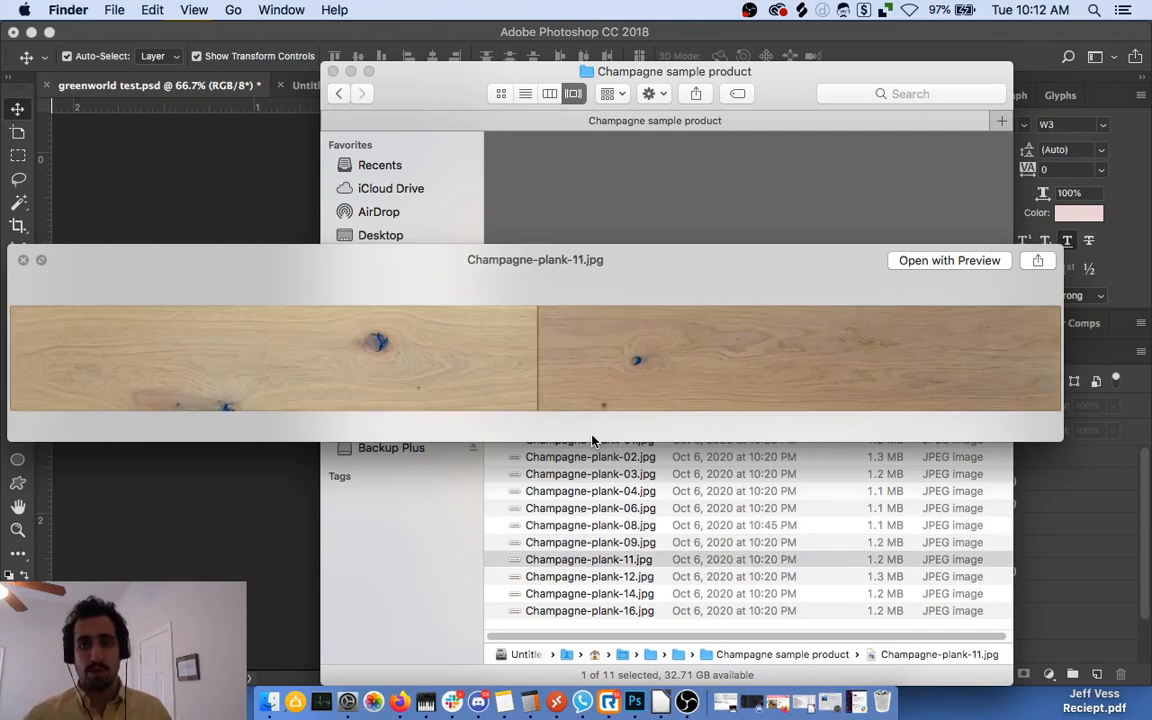
key(Down)
key(Down)
key(Down)
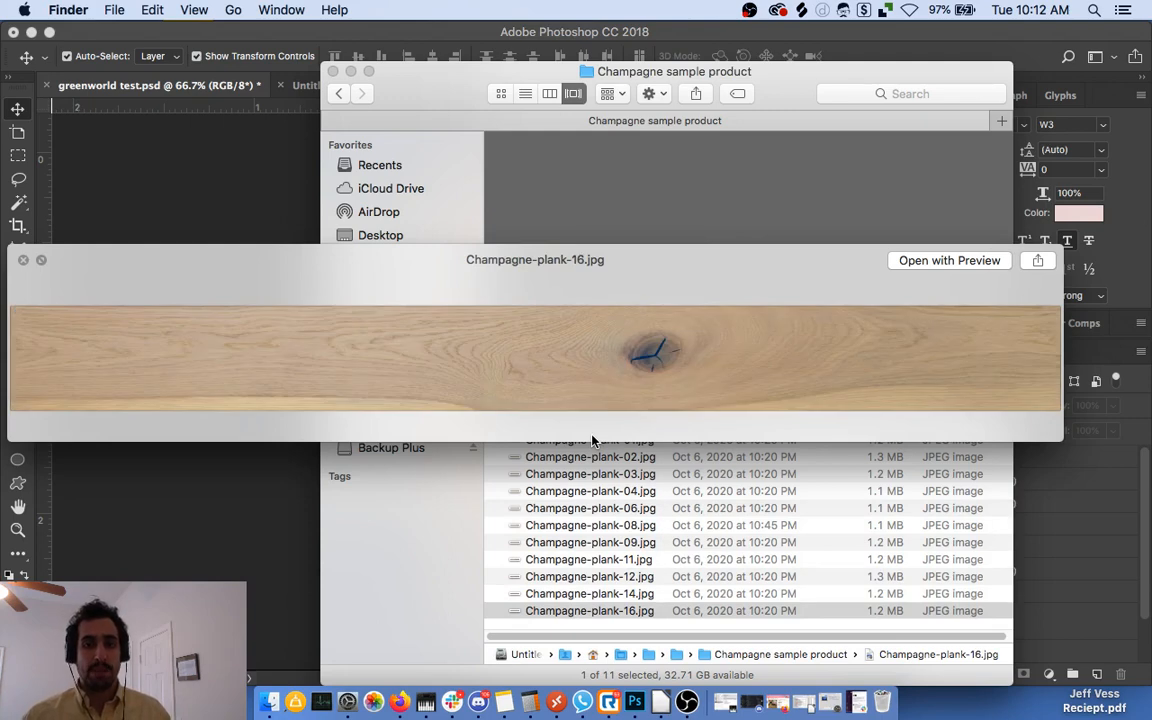
key(Up)
key(Up)
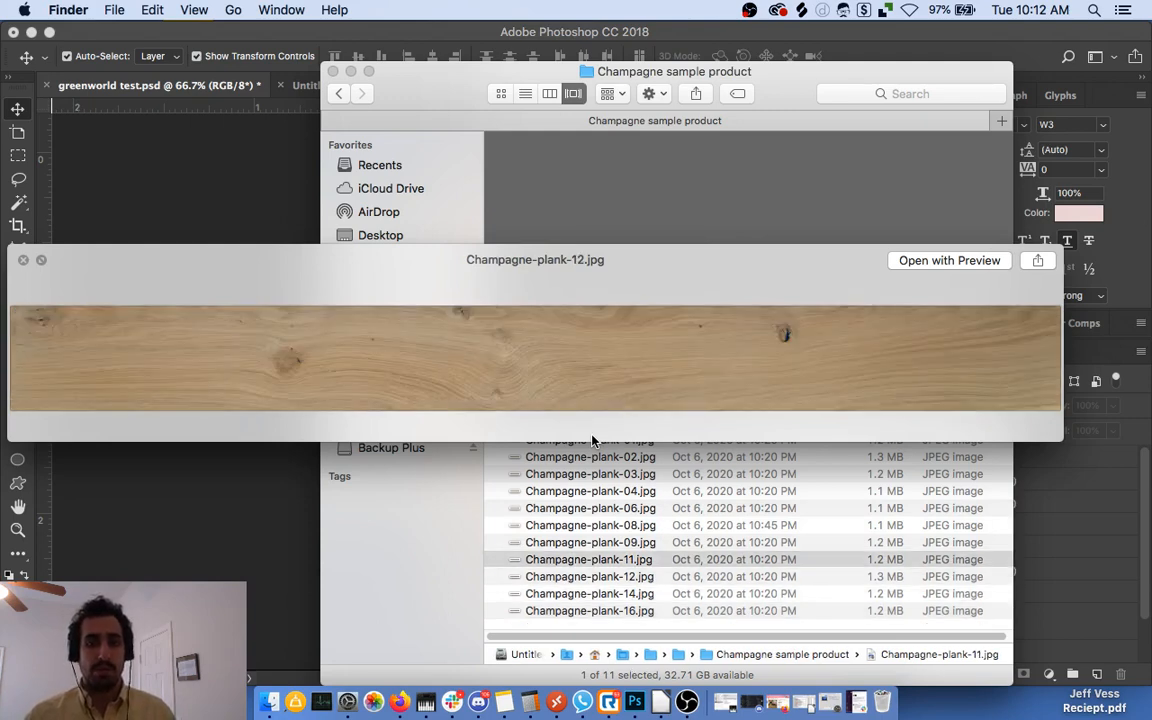
key(Up)
key(space)
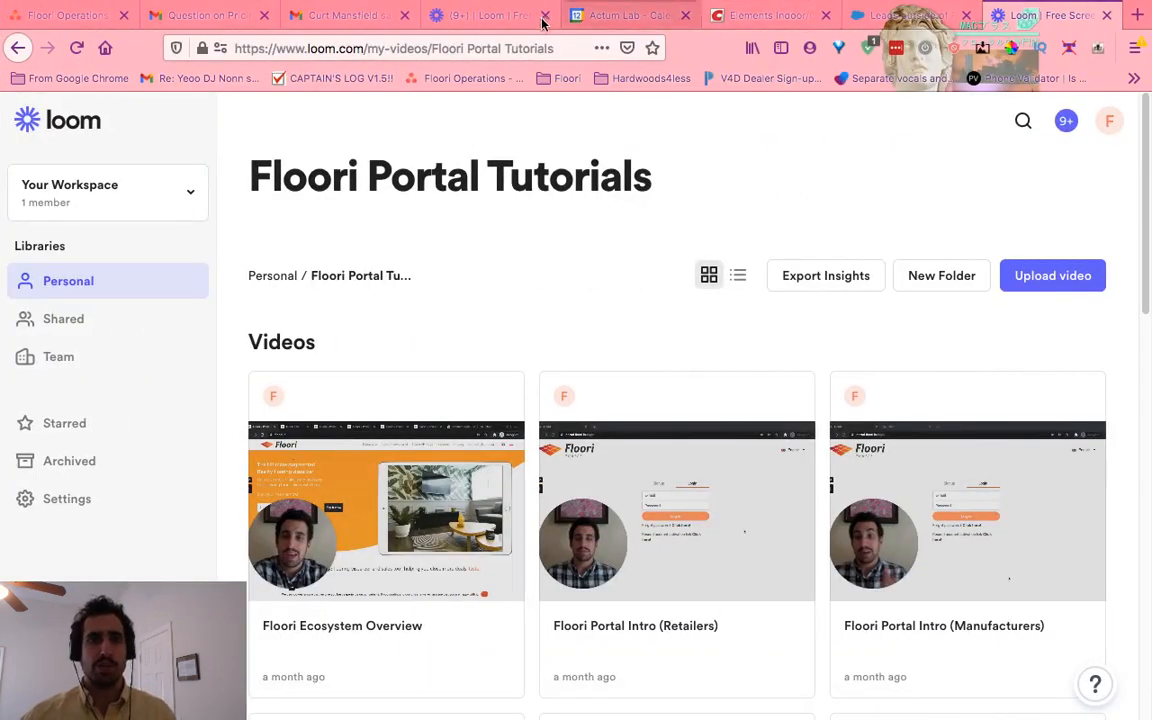
Switch to Firefox and load the Floori portal at portal.floori.io in a new tab.
key(super+t)
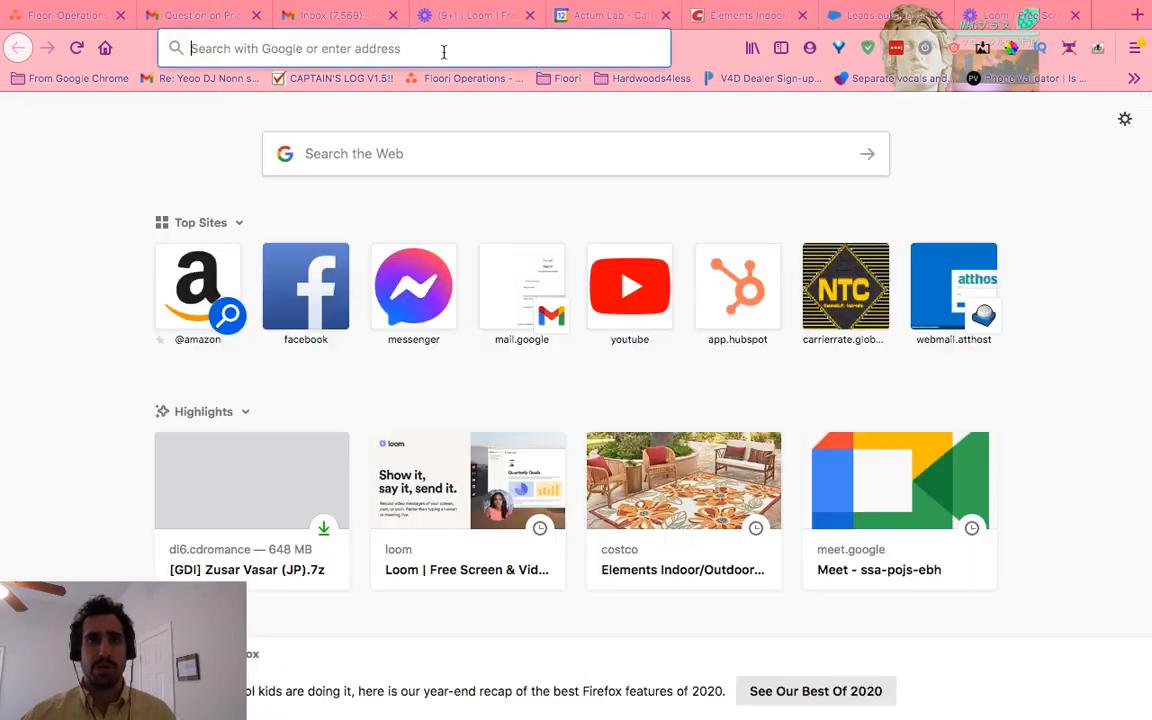
click(419, 46)
text(porta)
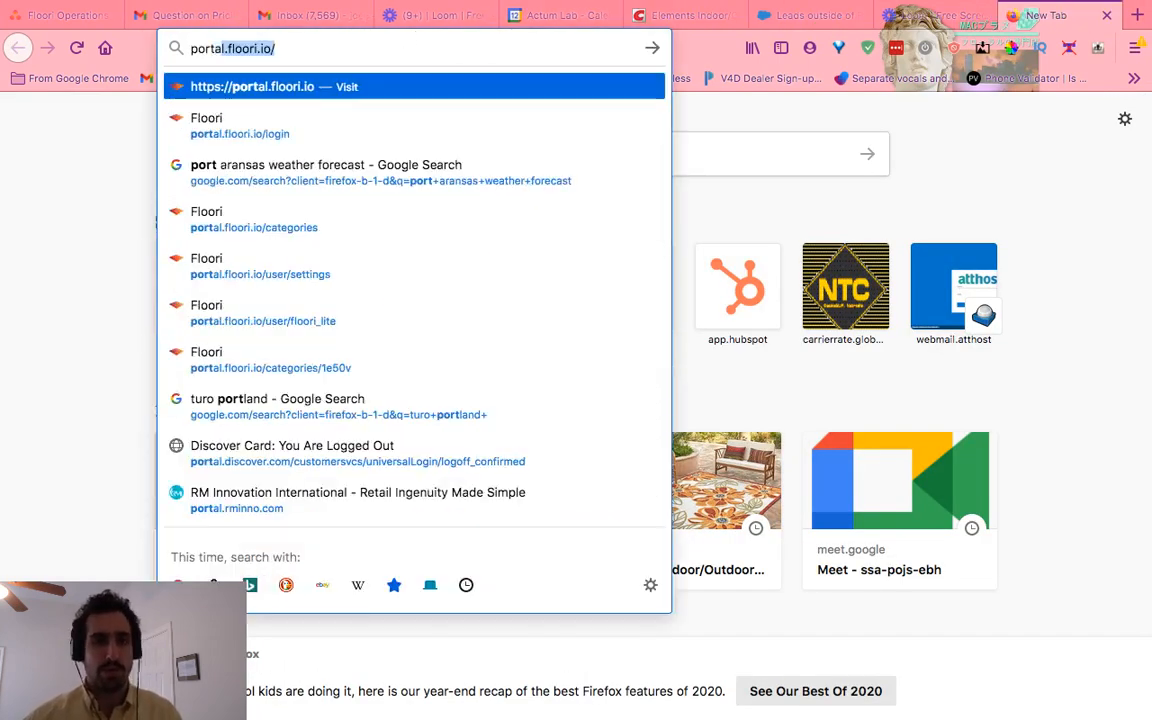
key(BackSpace)
text(al)
key(BackSpace)
key(Down)
key(Down)
key(Down)
key(Down)
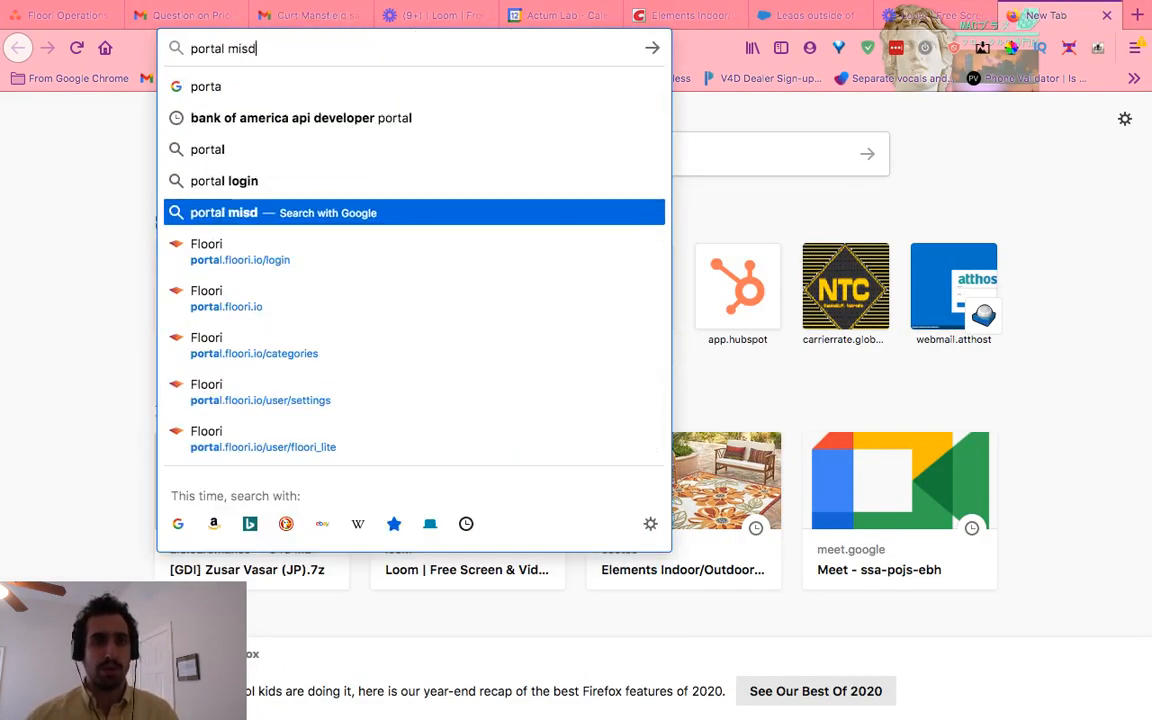
key(Down)
key(Down)
key(Up)
key(Return)
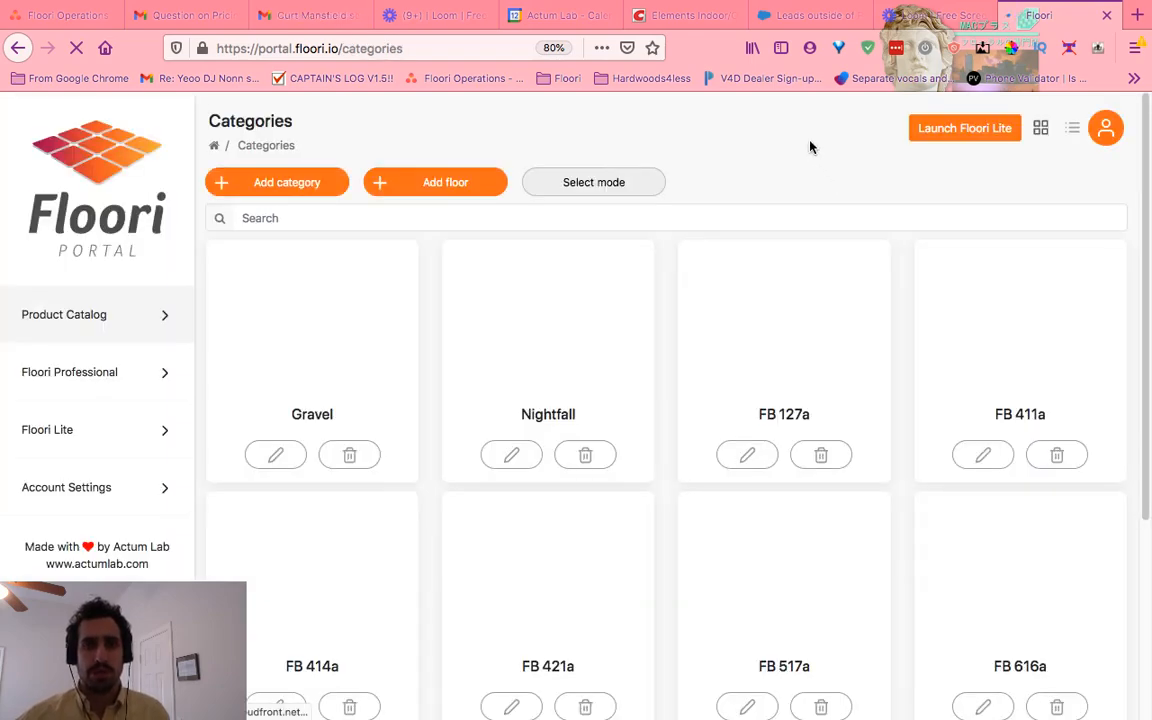
Log out of the current portal account and log in with the saved floori.io account's e-mail and password.
click(1107, 137)
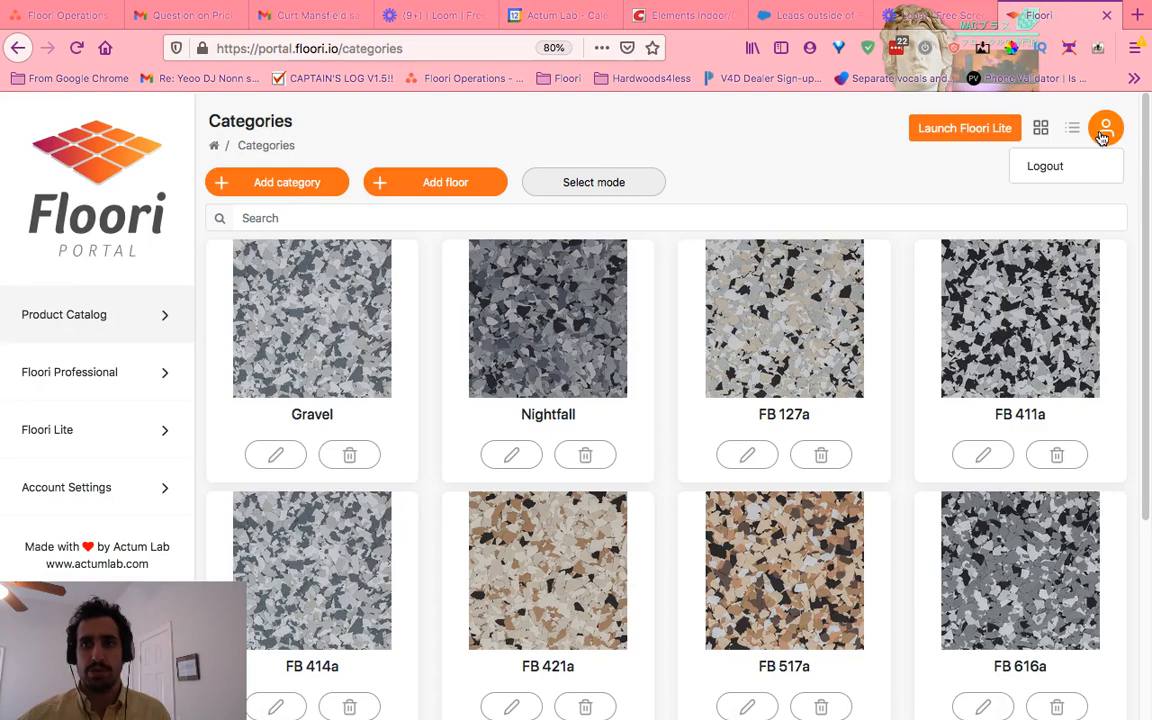
click(1060, 168)
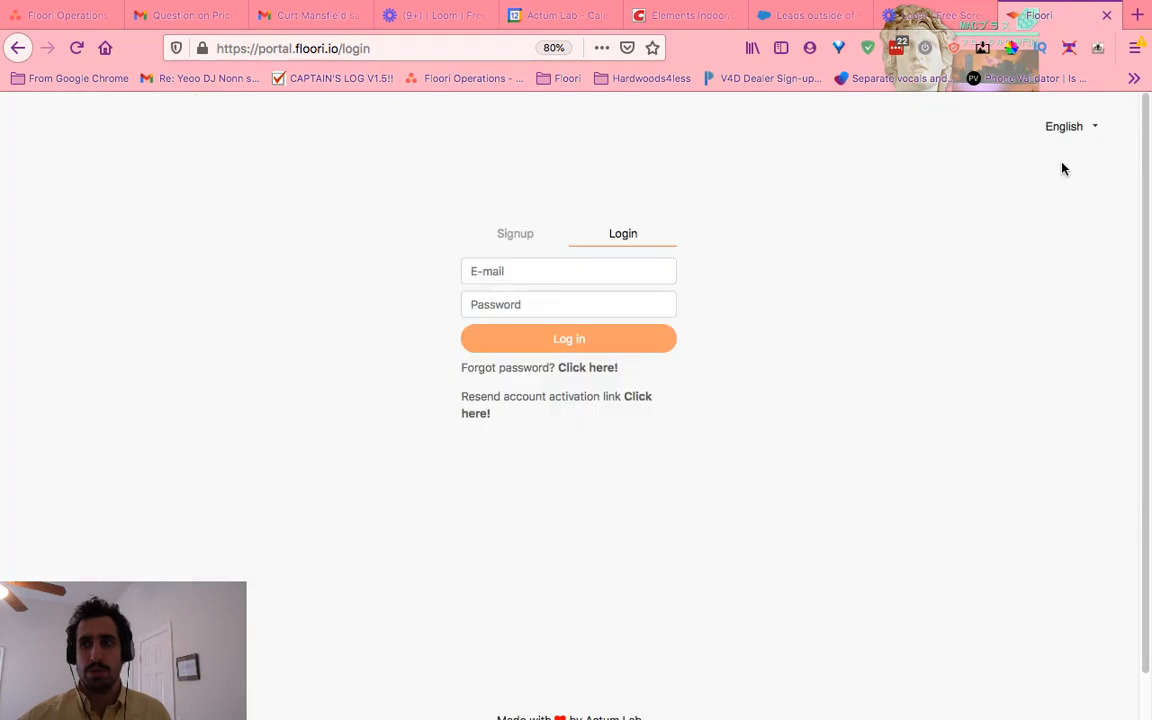
click(587, 270)
text(yousef)
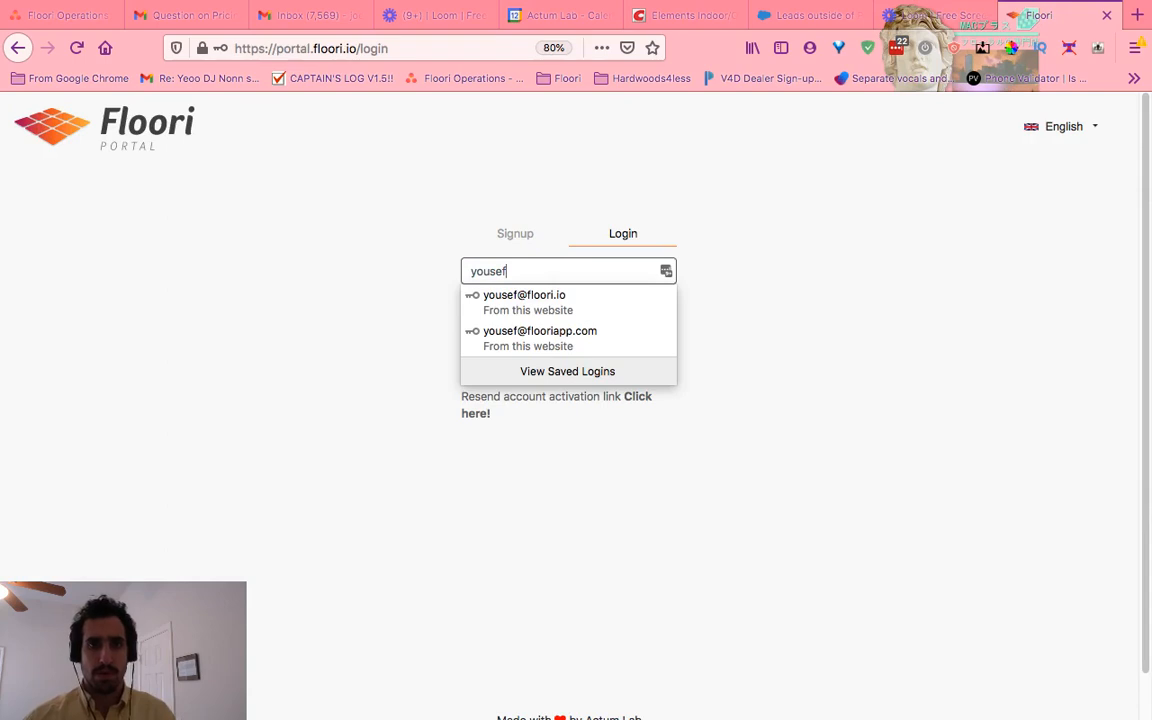
key(Down)
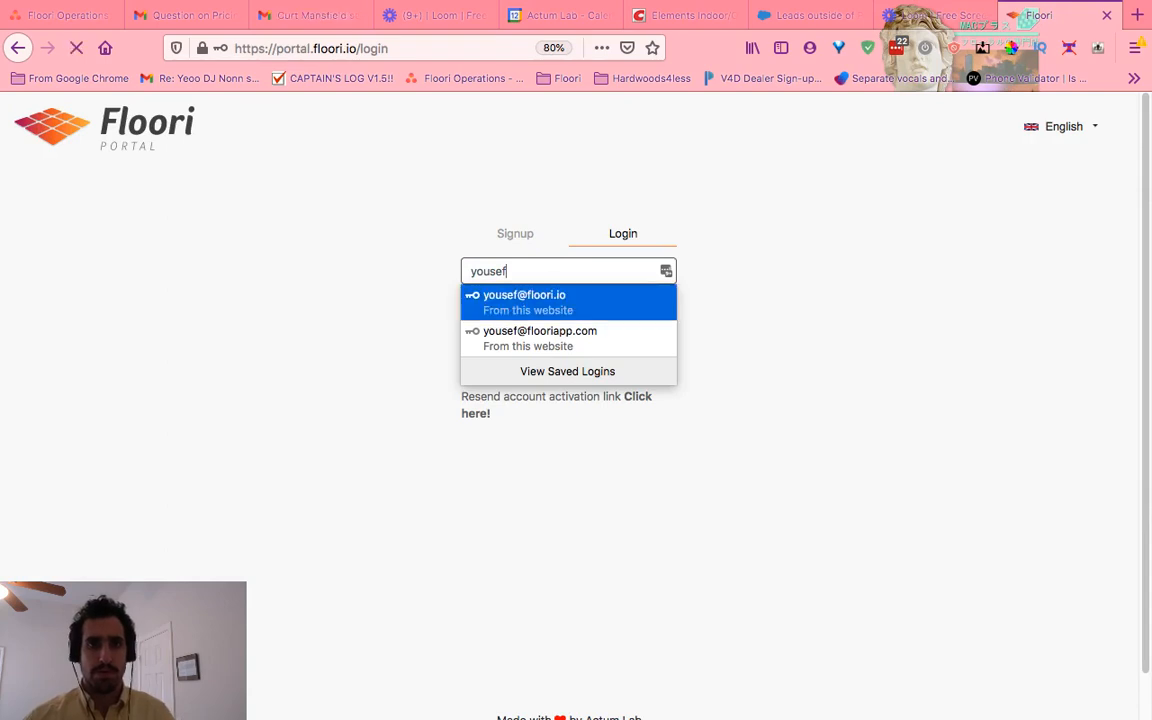
key(Return)
click(800, 311)
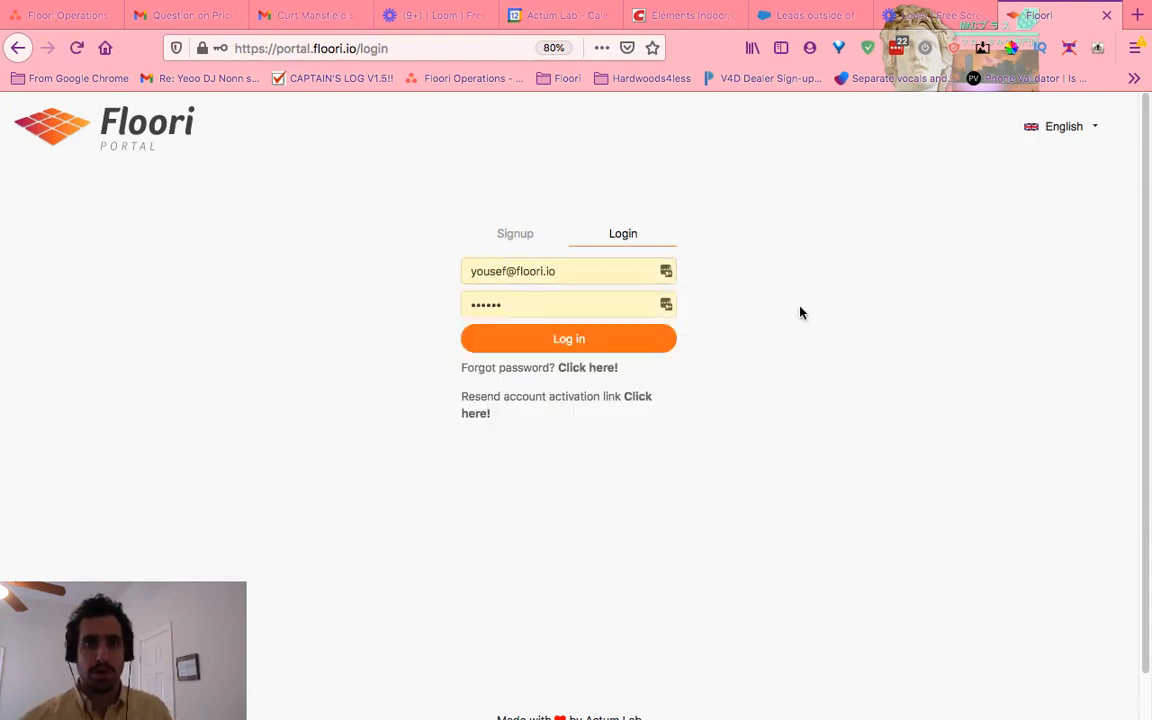
click(527, 337)
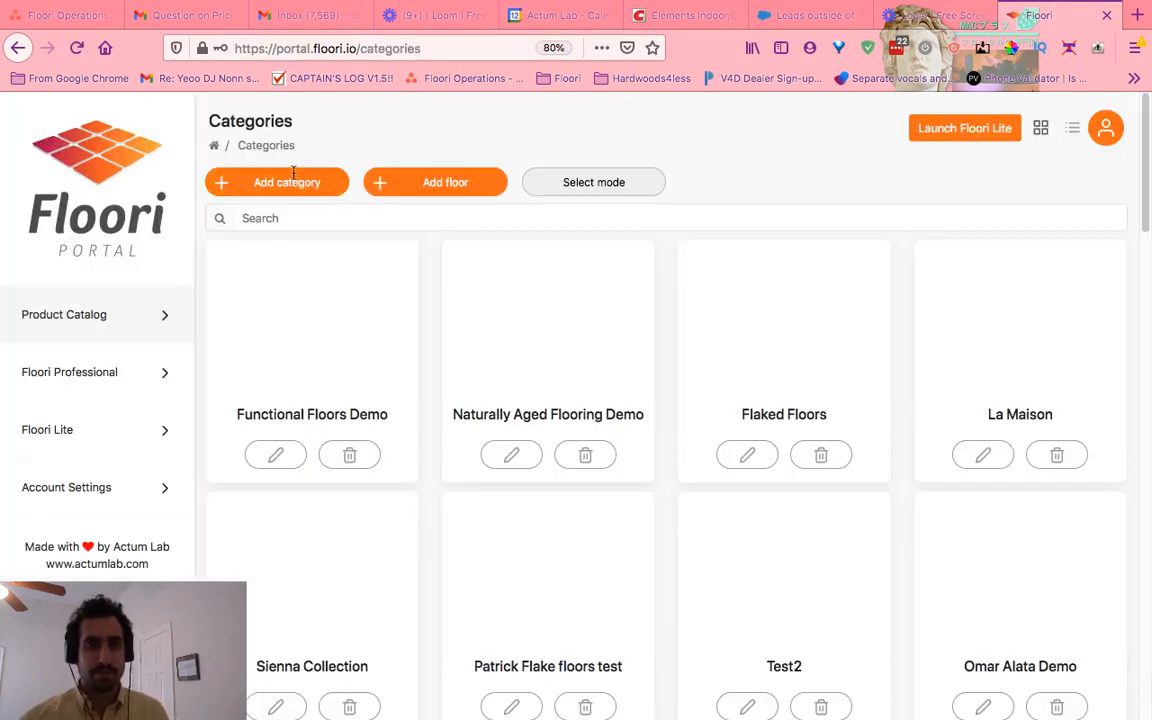
Start a new floor with type Engineered hardwood, name "Champage" and 123123 in the unlabeled required field below the name.
click(428, 182)
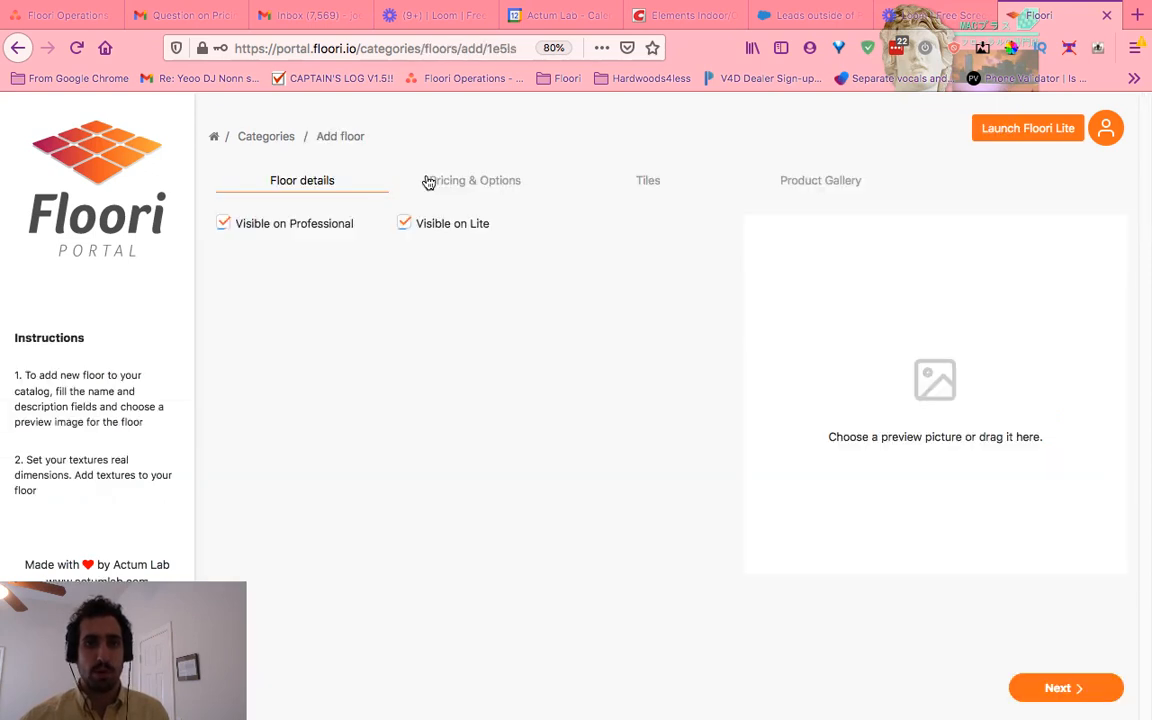
click(364, 304)
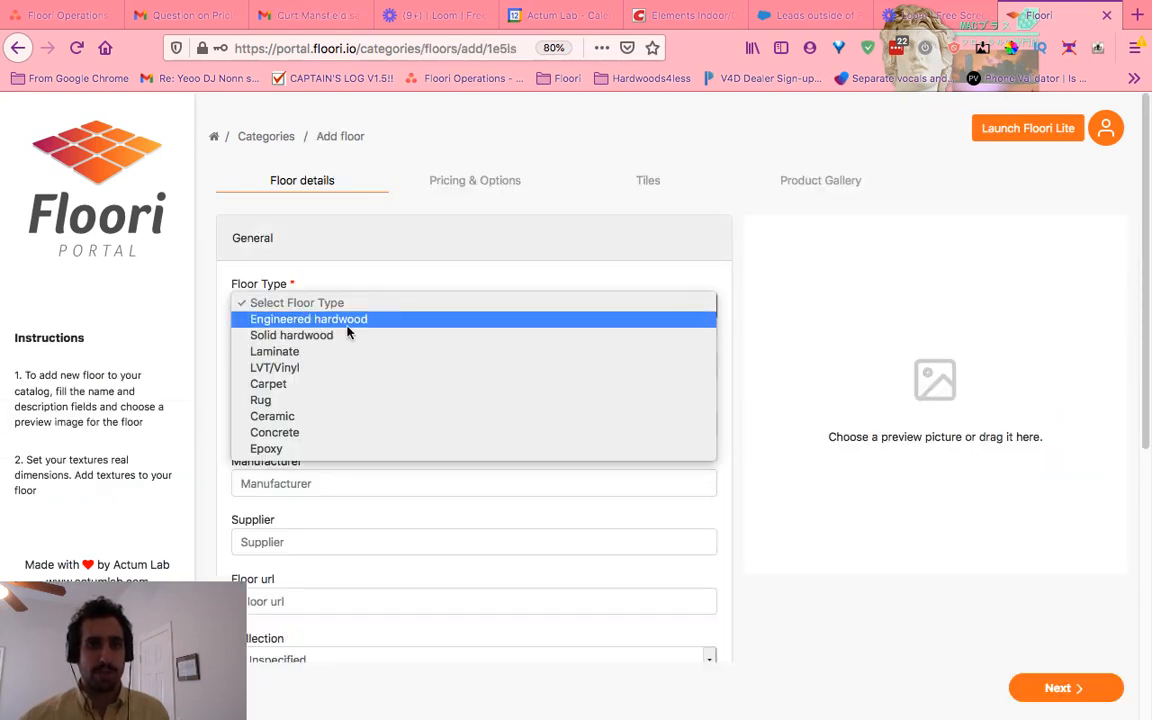
click(348, 324)
click(316, 364)
text(asdasd)
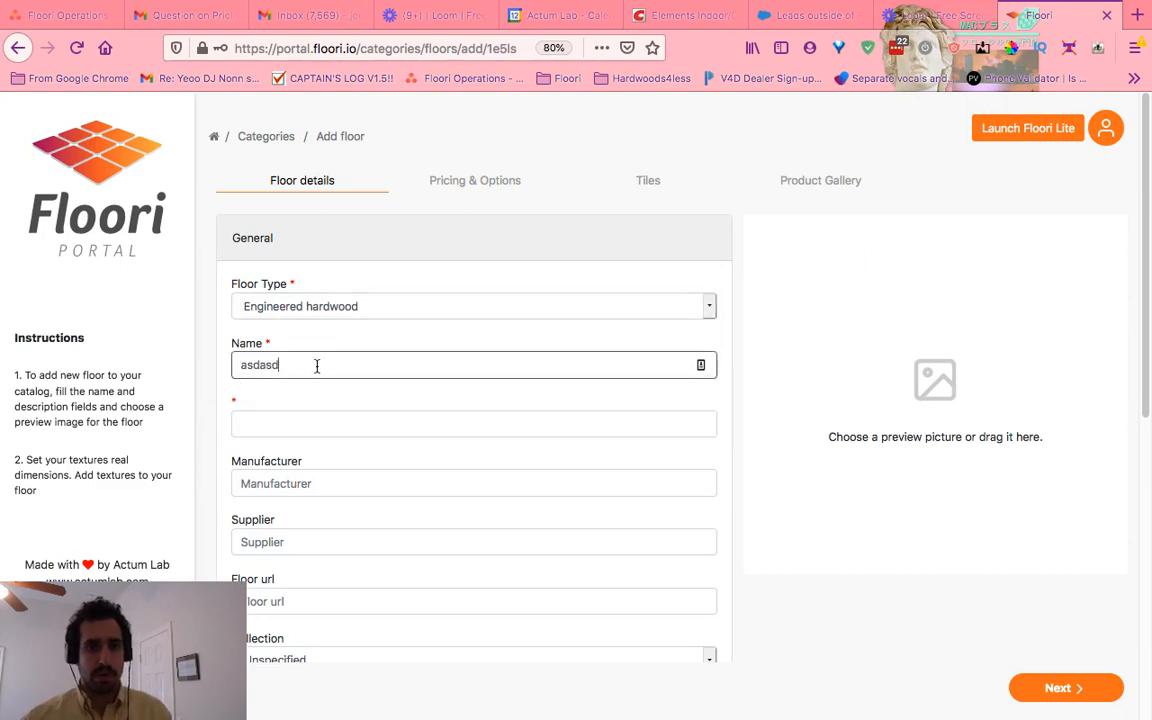
text(aChampag)
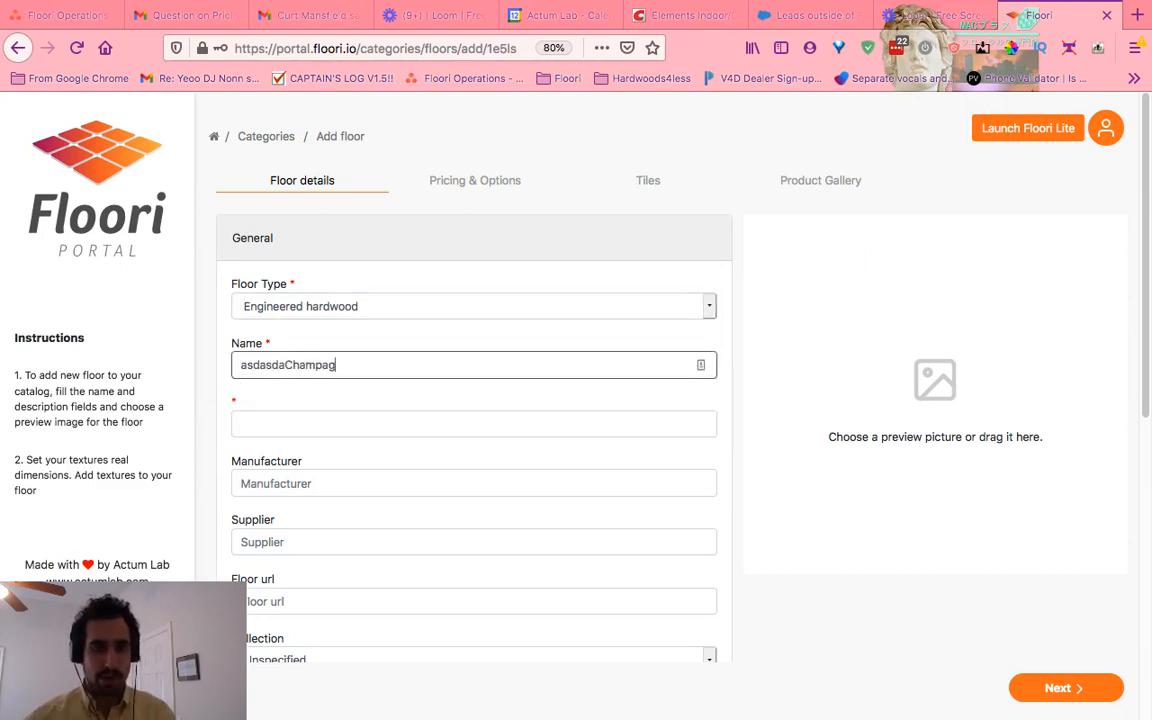
key(ctrl+a)
text(Champage)
key(Tab)
text(123123)
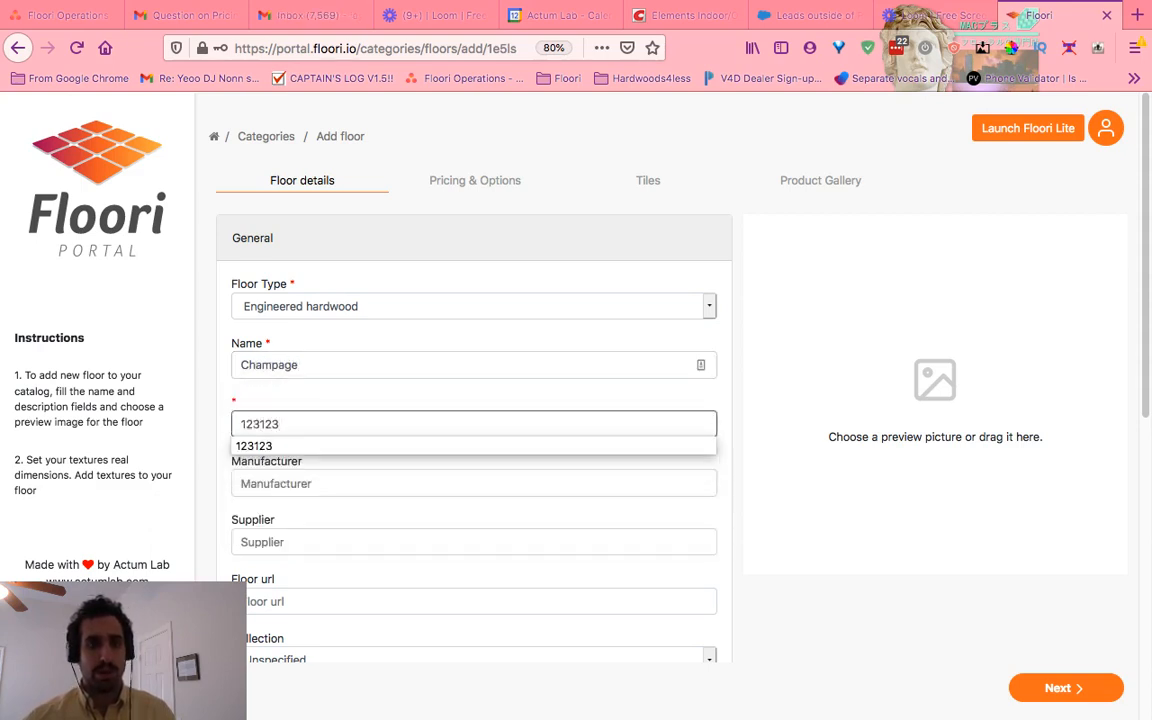
Enter "a" as the floor description and select Kitchen and Main room as the room types.
scroll(400, 280, down, 4)
click(353, 571)
scroll(378, 524, down, 3)
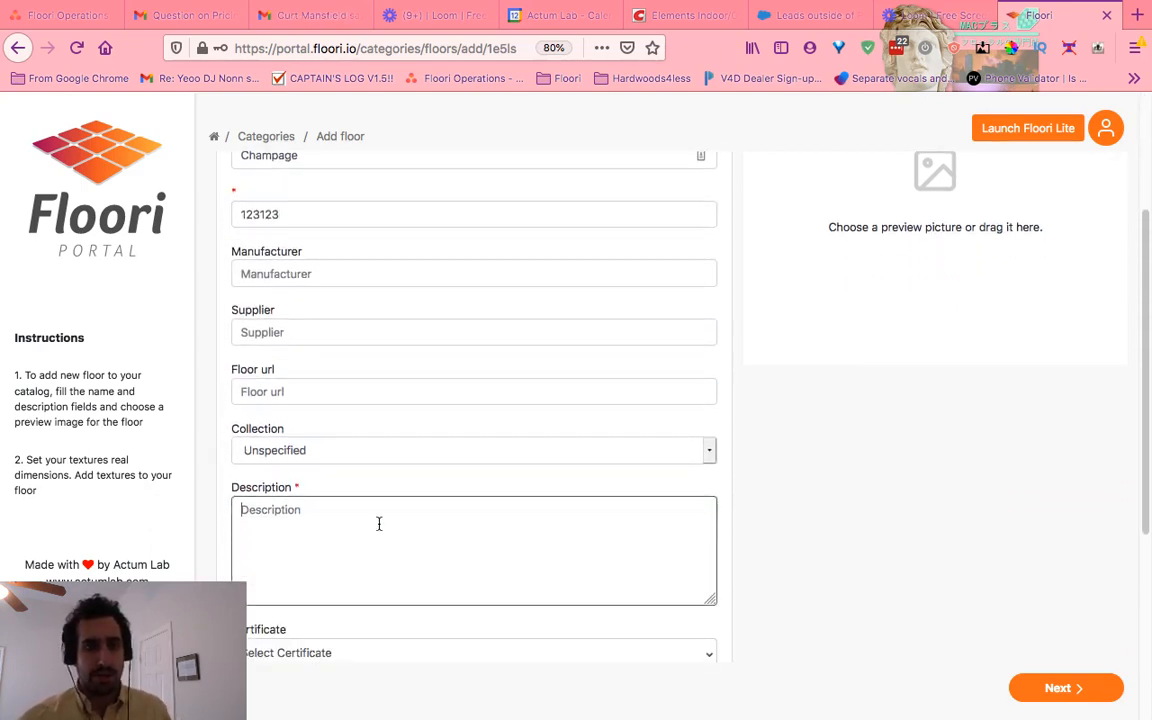
text(a)
scroll(369, 470, down, 2)
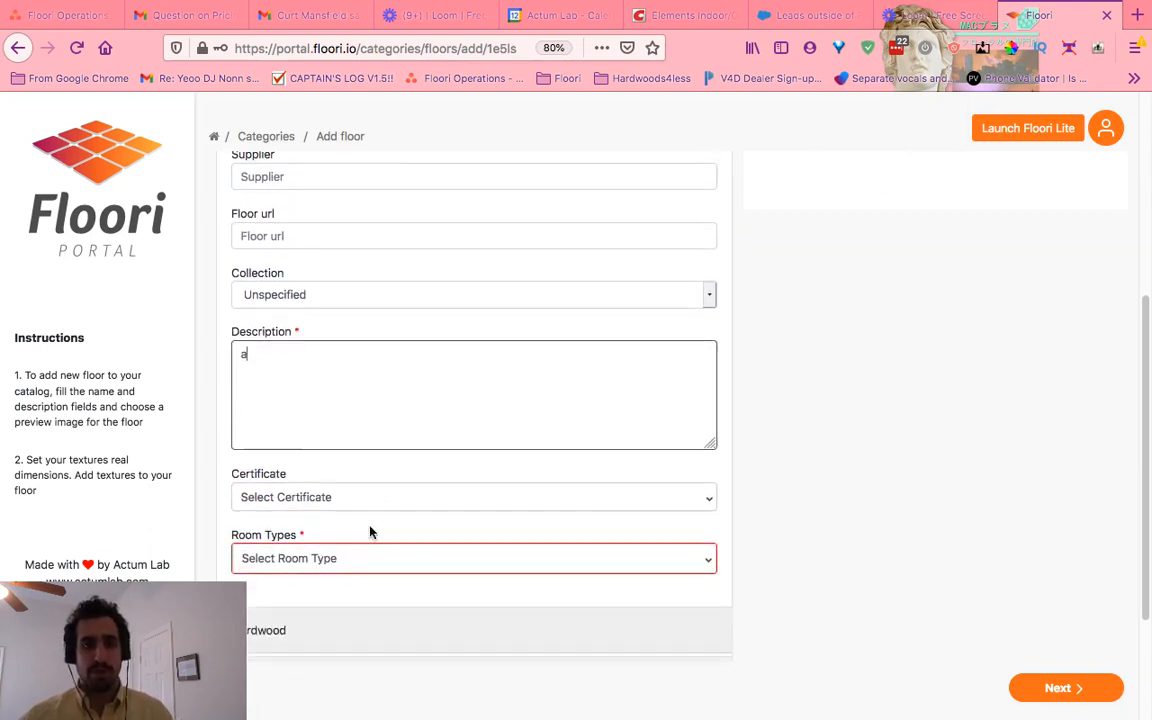
click(365, 560)
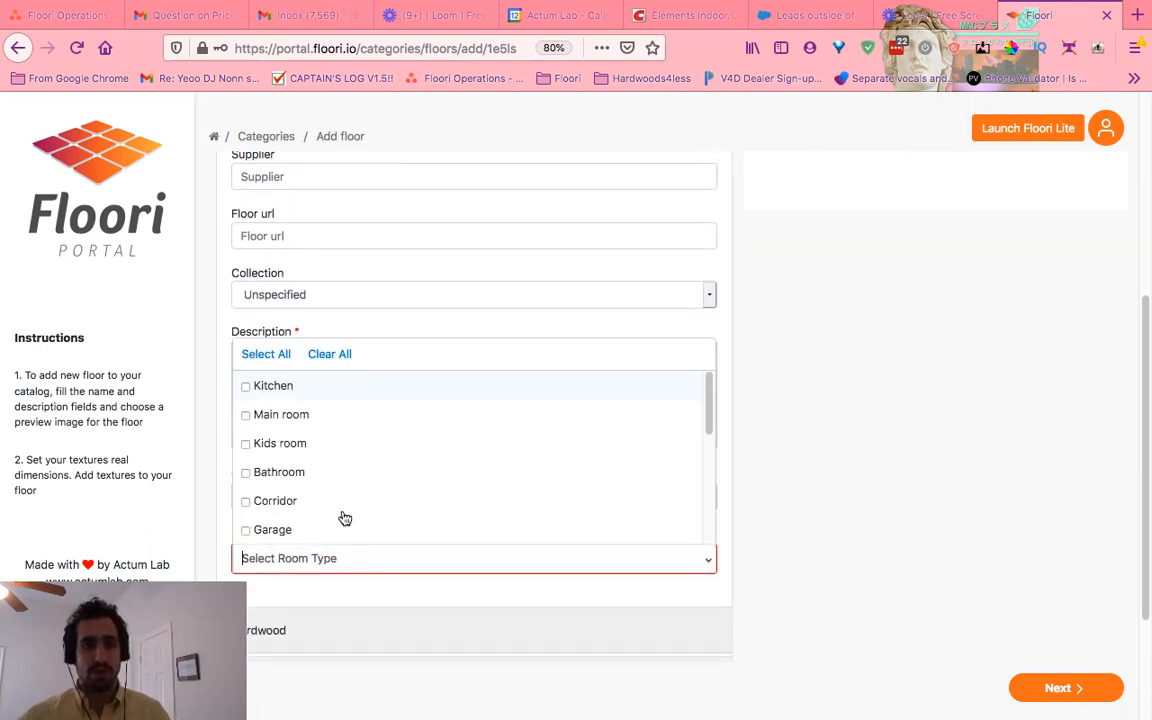
click(249, 387)
click(249, 416)
click(830, 463)
scroll(420, 500, up, 8)
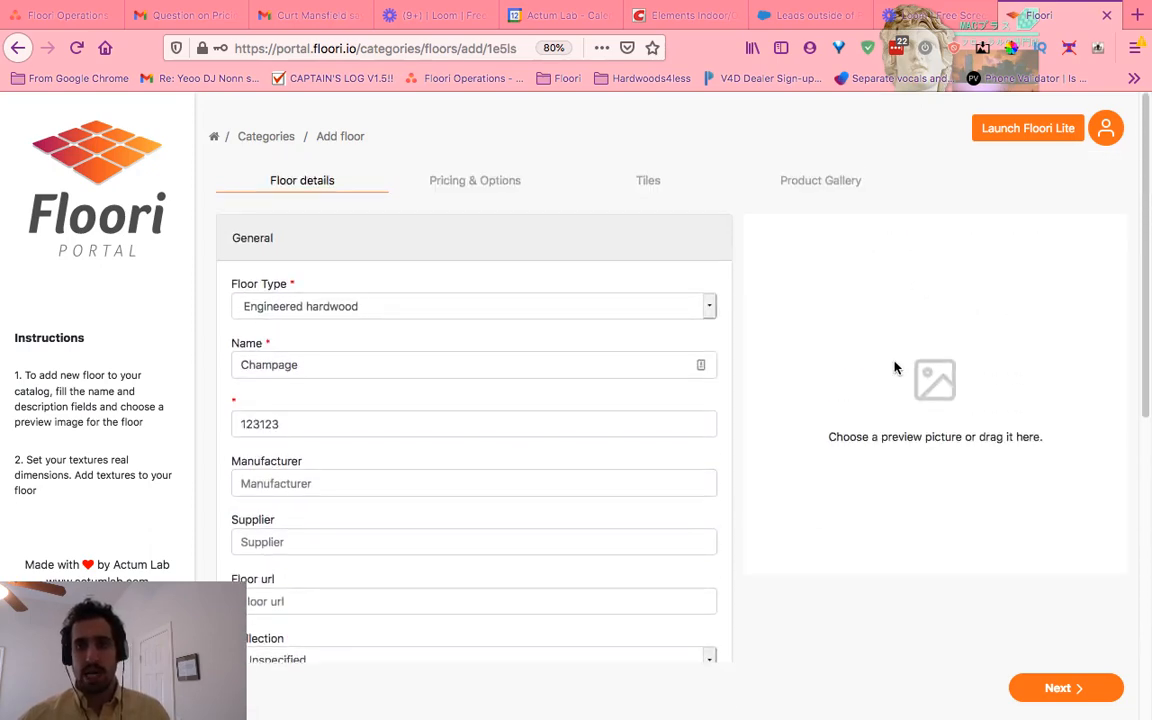
Check the Champagne-plank-11.jpg image and add it as the floor's preview picture.
click(967, 375)
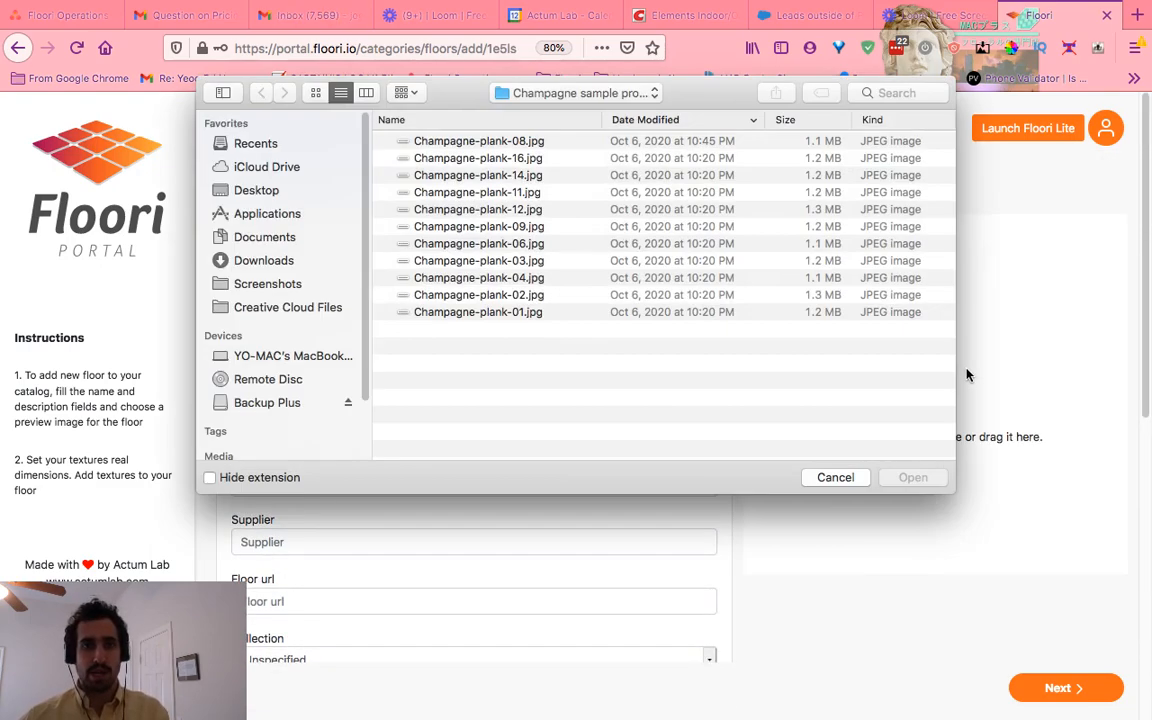
click(492, 194)
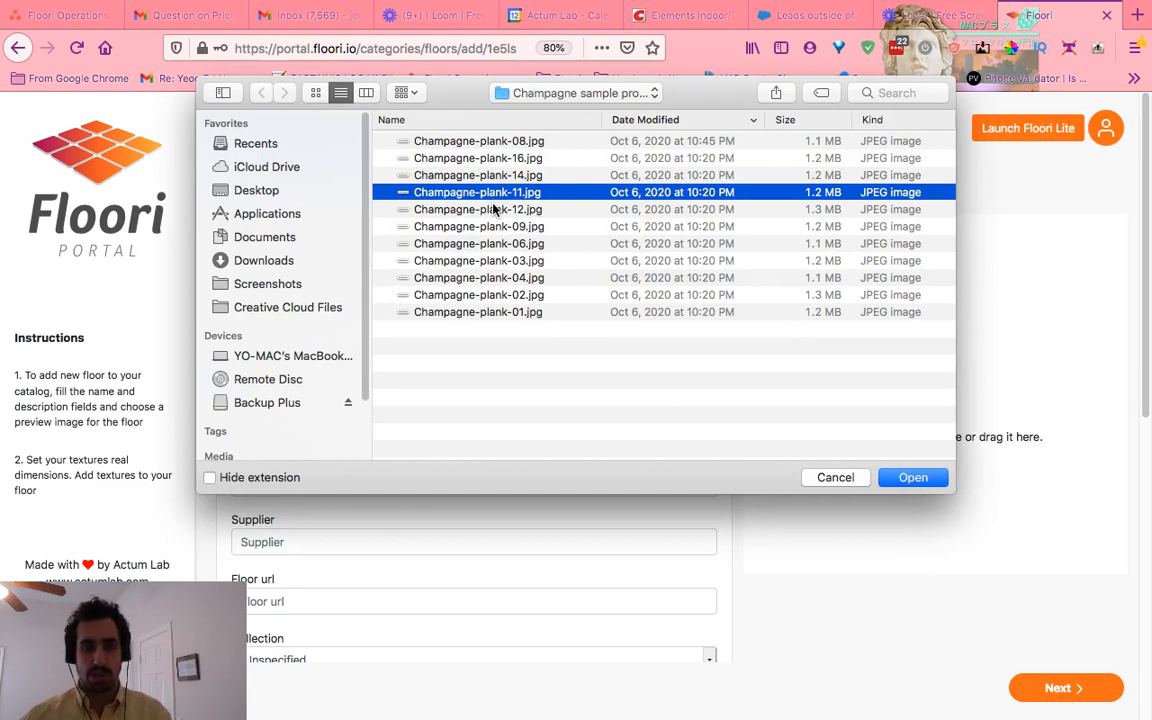
key(space)
key(space)
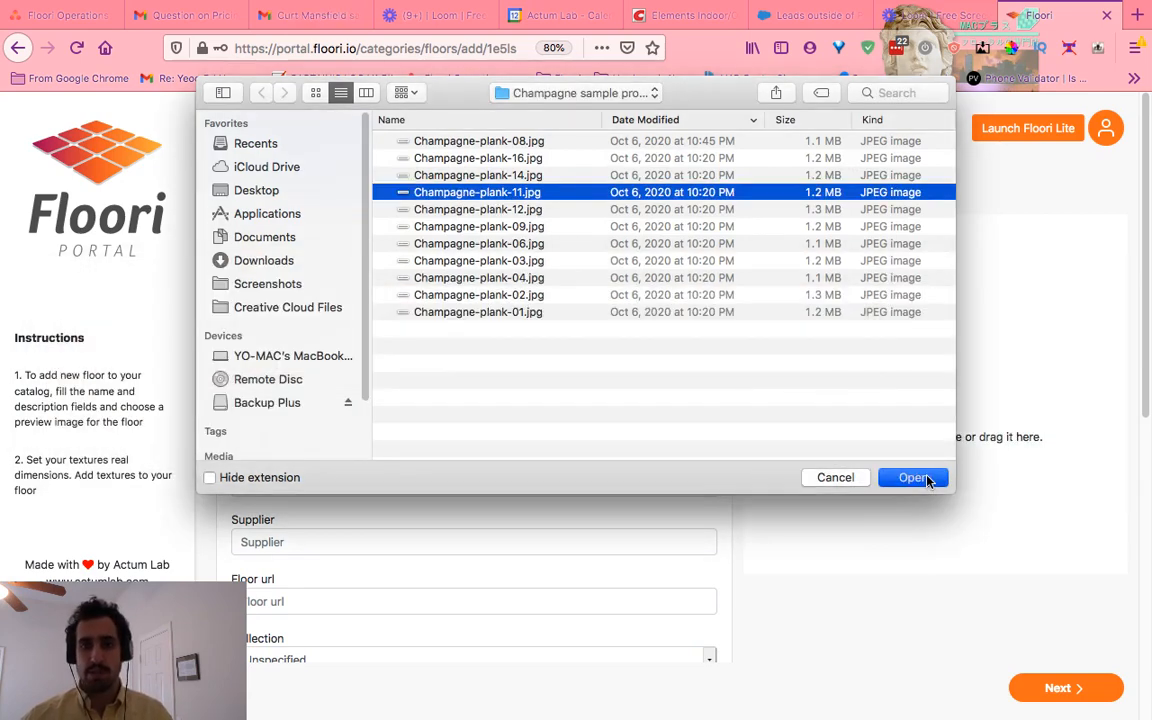
click(913, 478)
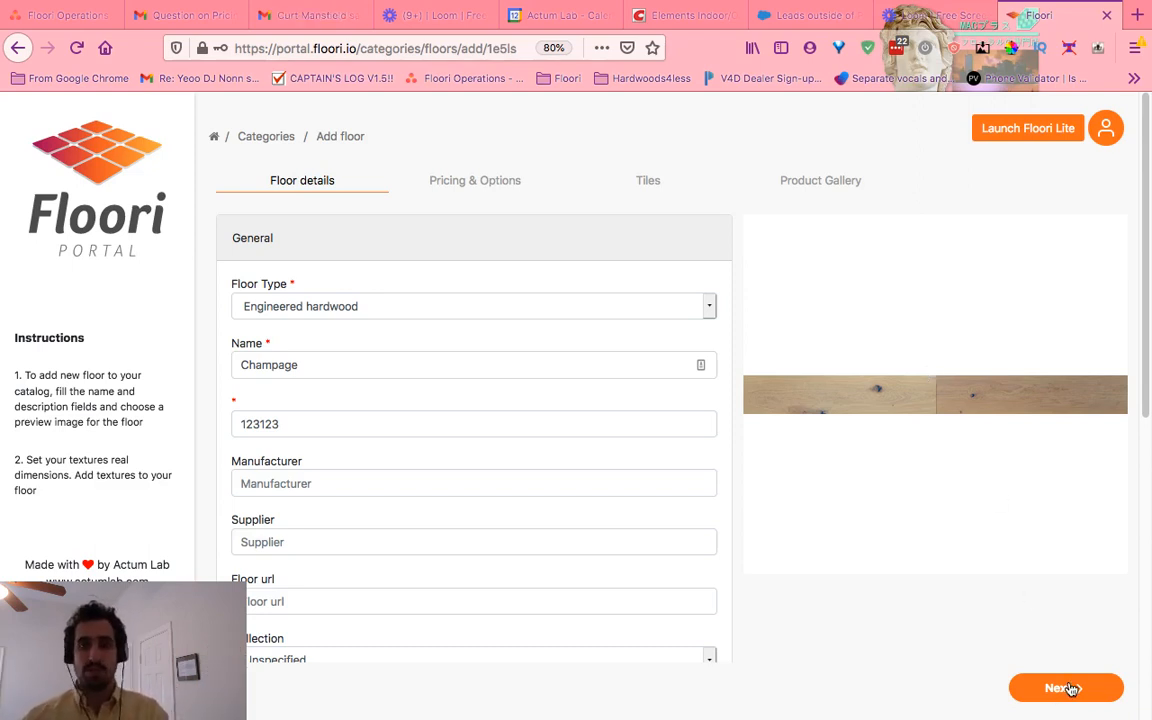
Continue to the floor's pricing and options and set the tile option's width to 7 and height to 48.
click(1068, 688)
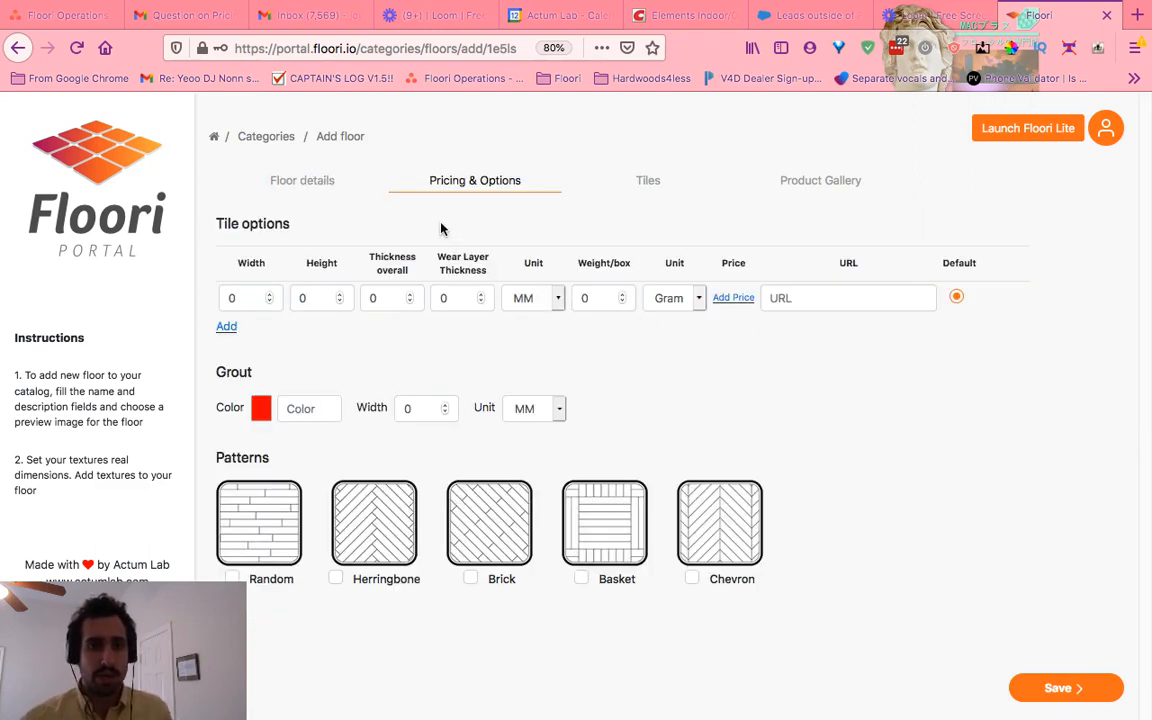
double_click(236, 299)
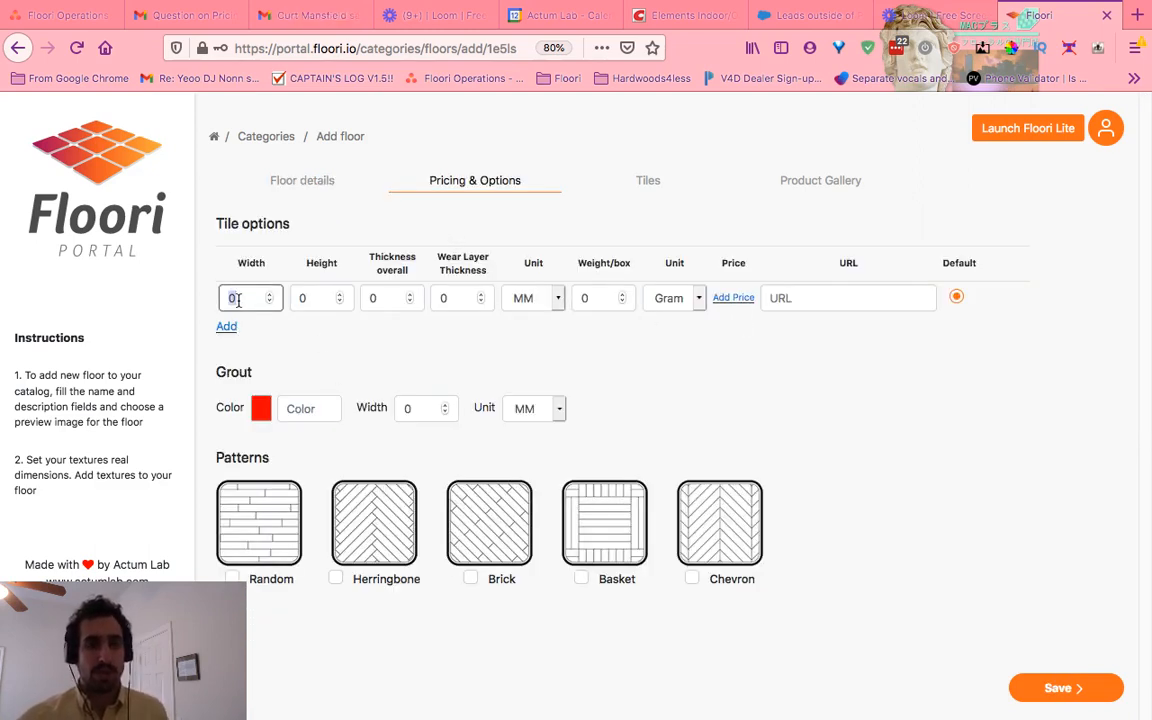
double_click(233, 298)
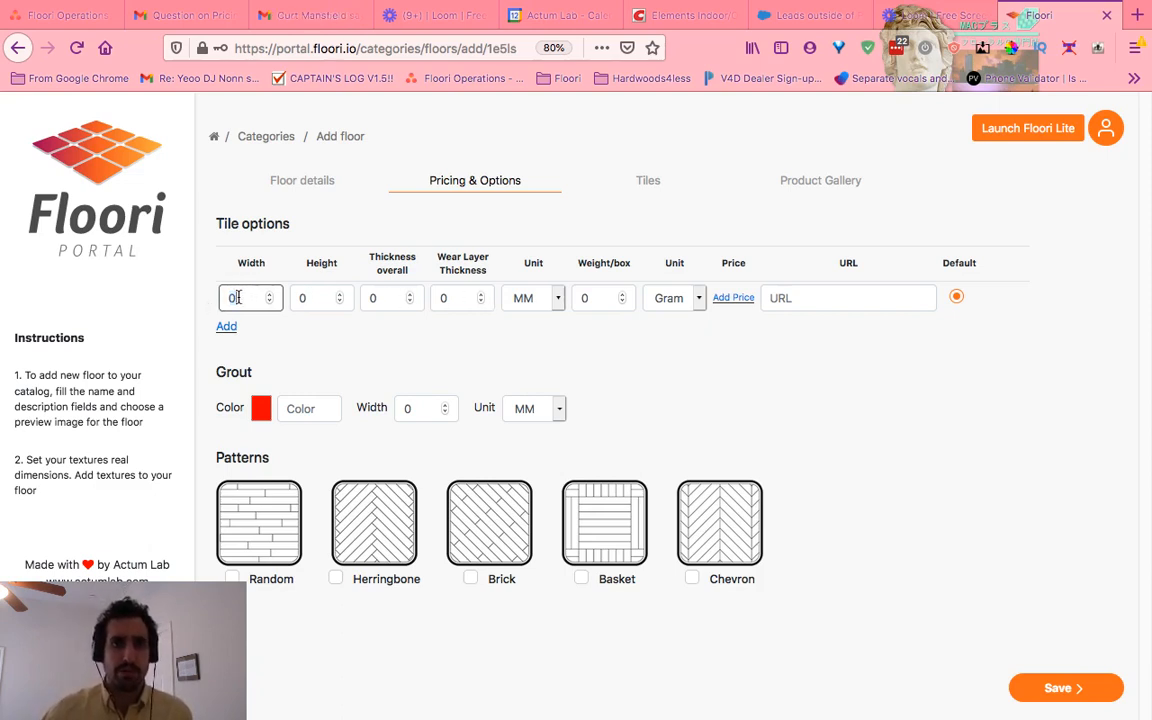
click(308, 298)
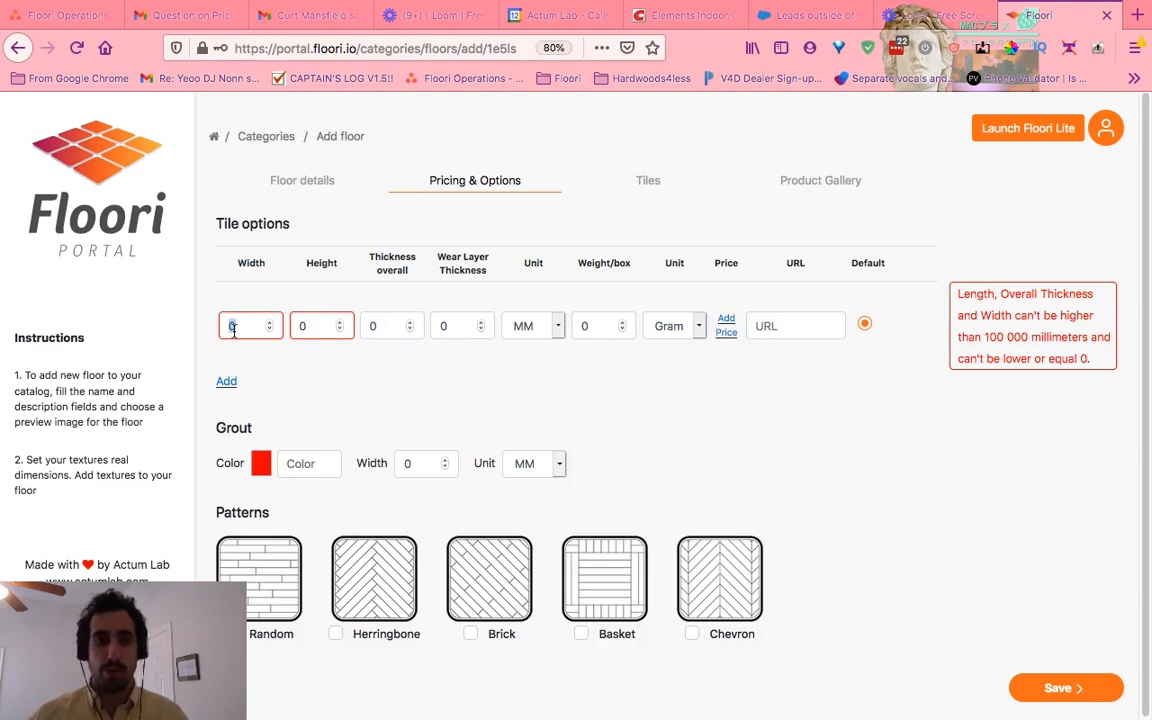
text(7)
key(Tab)
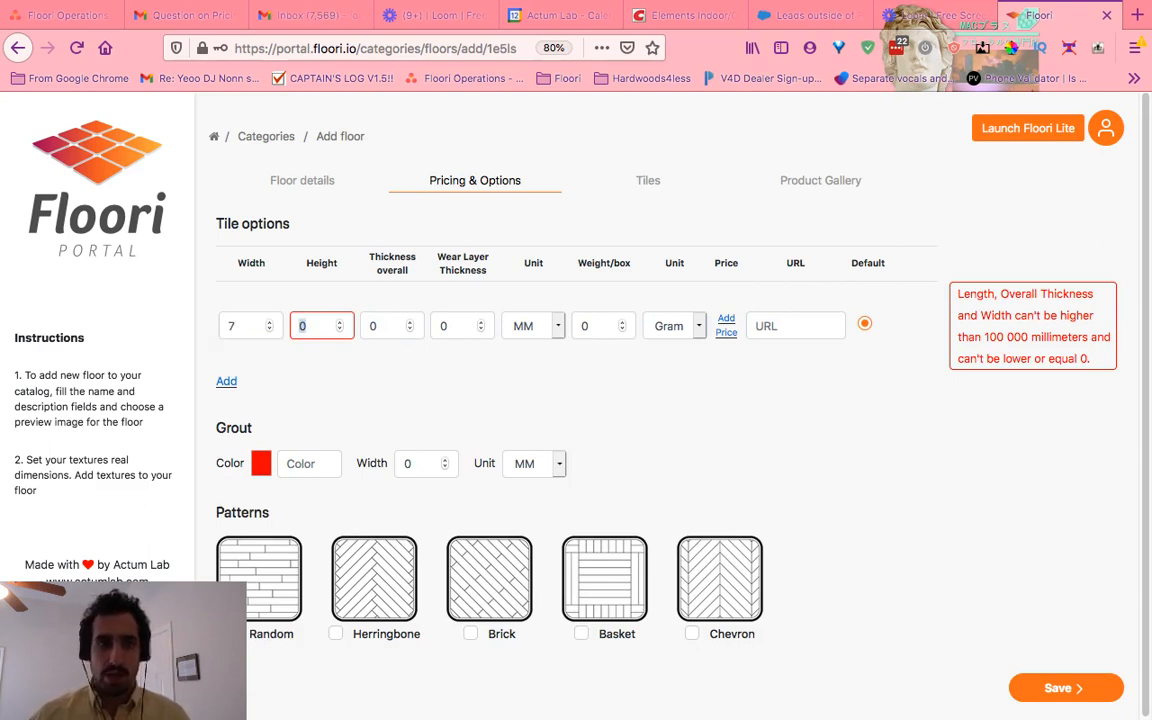
text(48)
mouse_move(296, 684)
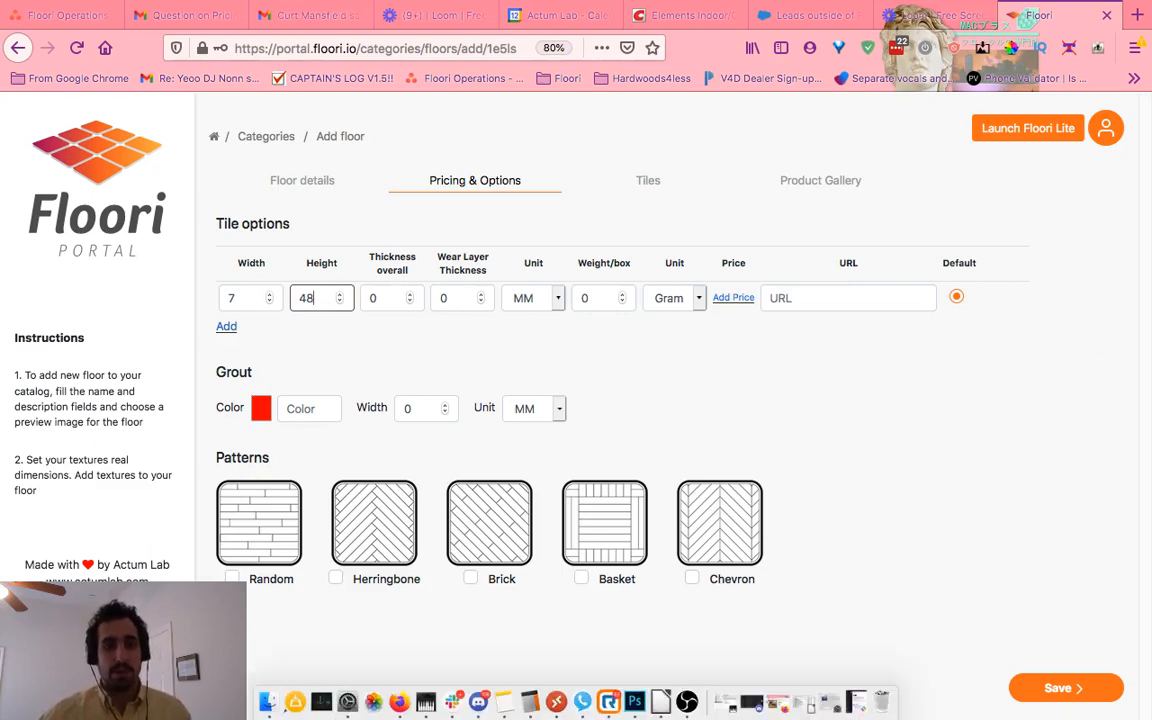
Preview a Champagne plank image to check its orientation and set the tile option's width to 45 and height to 7.
click(270, 702)
key(space)
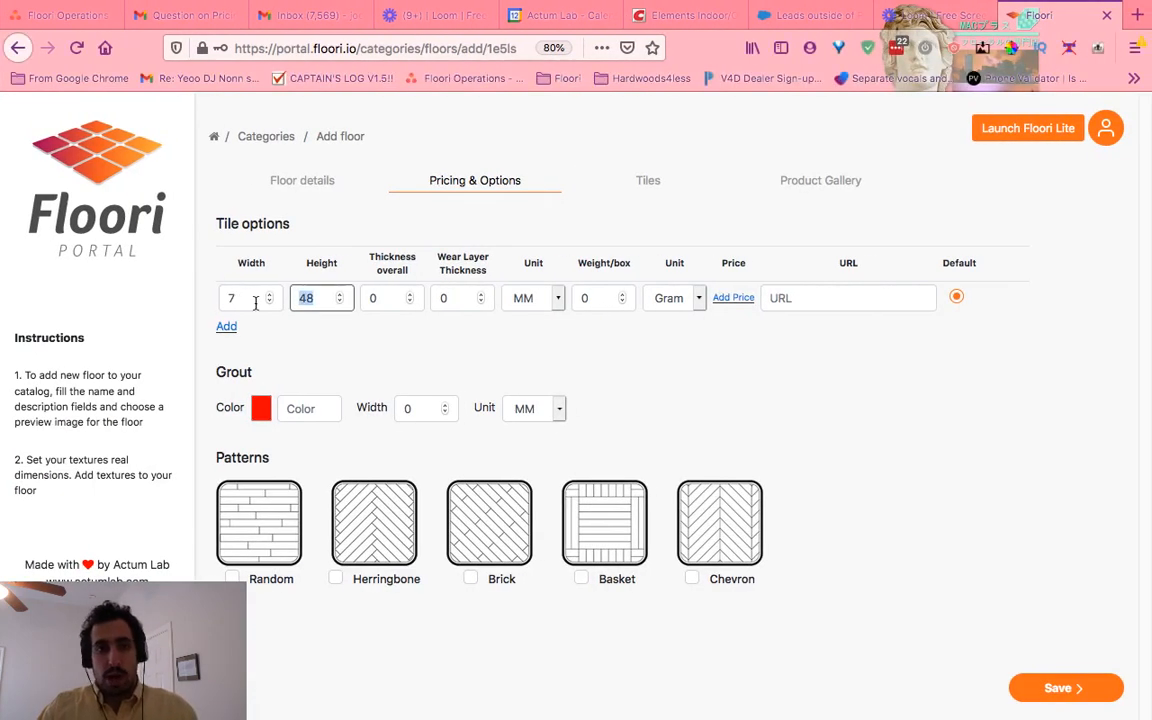
double_click(255, 303)
text(48)
key(Tab)
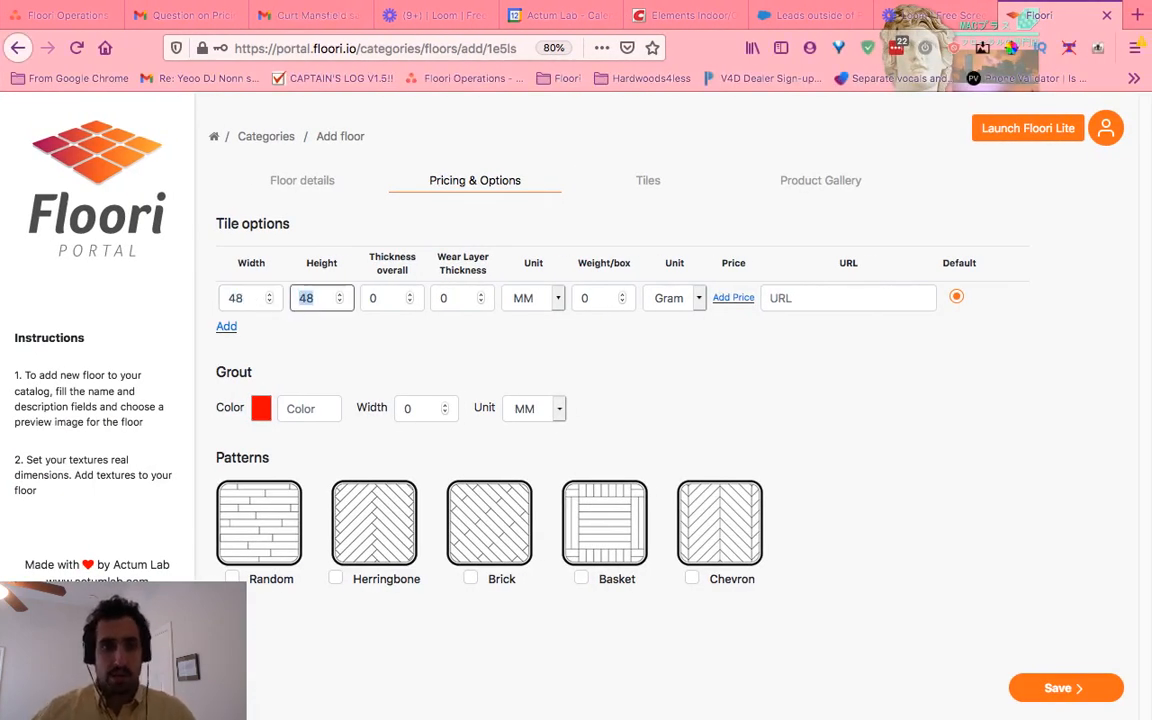
key(shift+Tab)
text(45)
key(Tab)
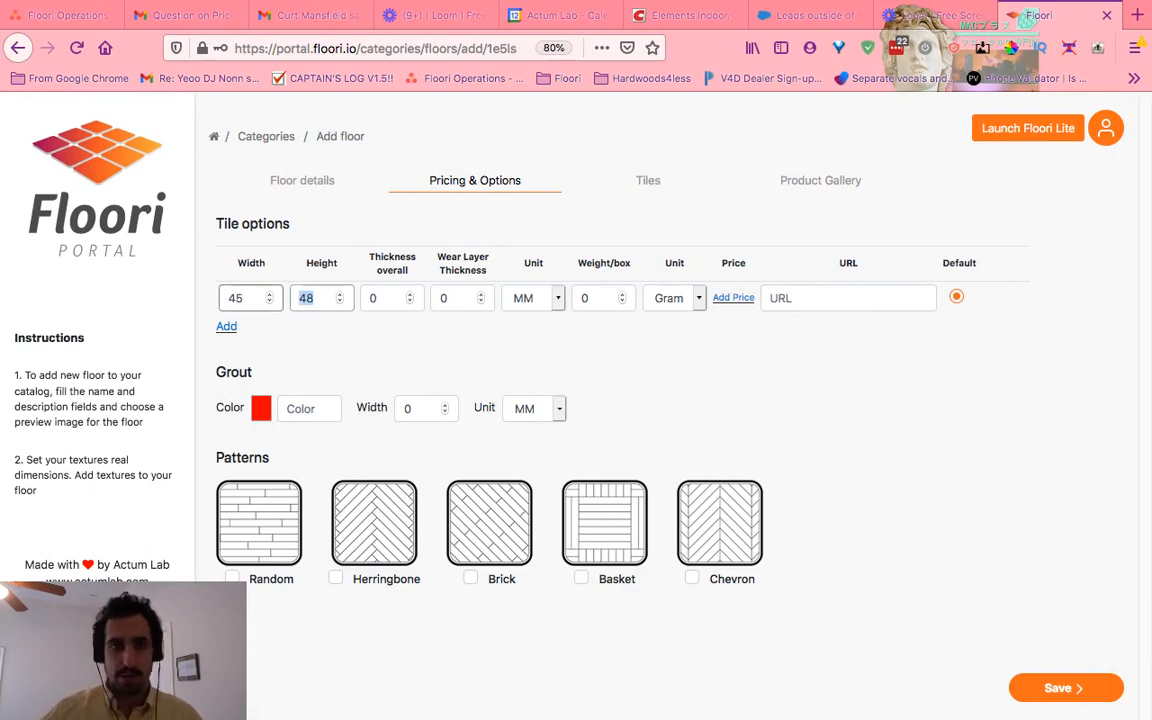
text(7)
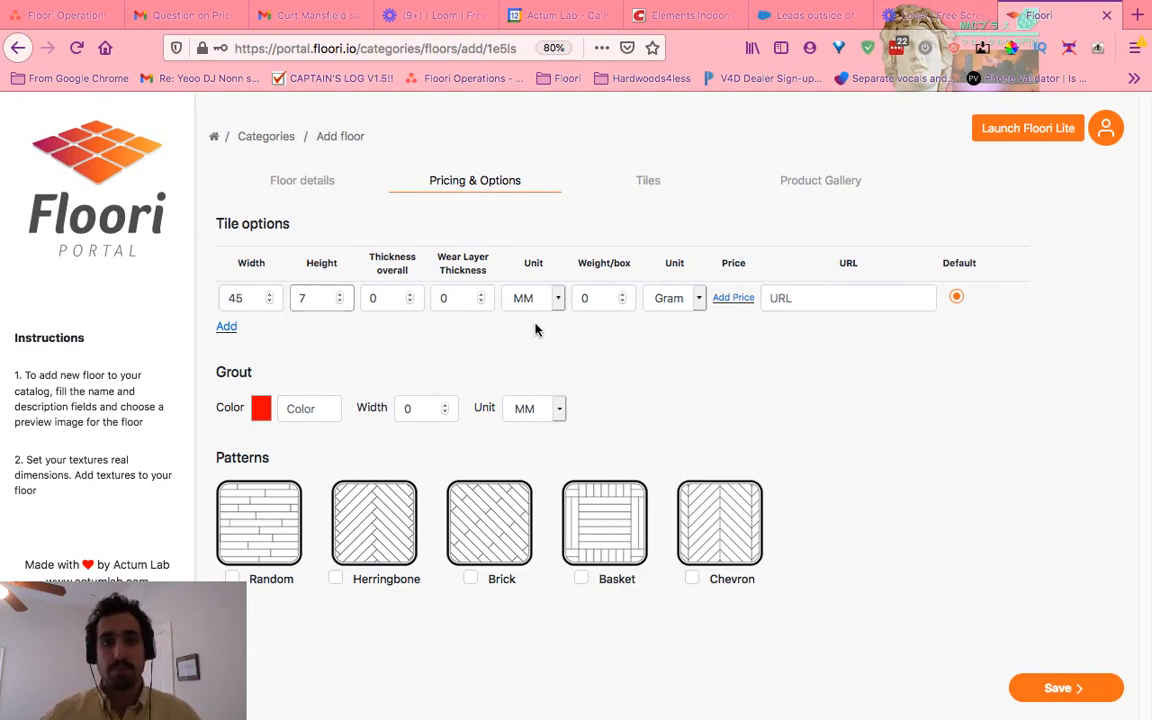
Set the tile option's unit to IN, select the Random pattern and continue to the floor's tiles.
click(545, 298)
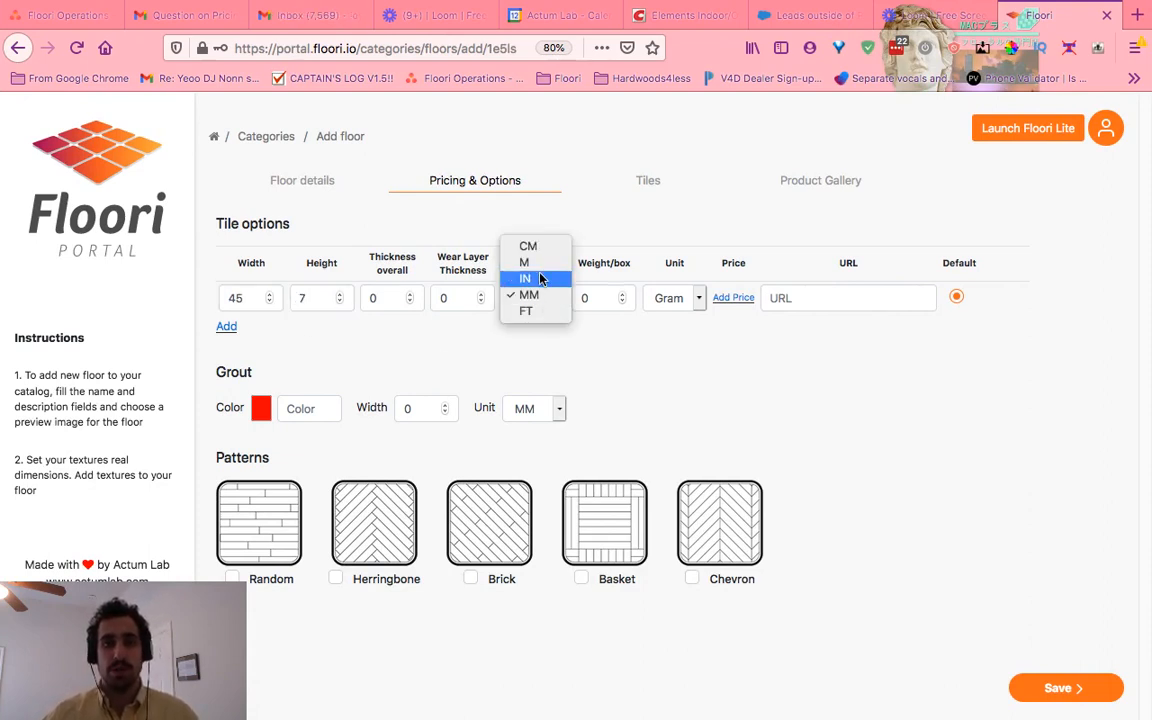
click(540, 279)
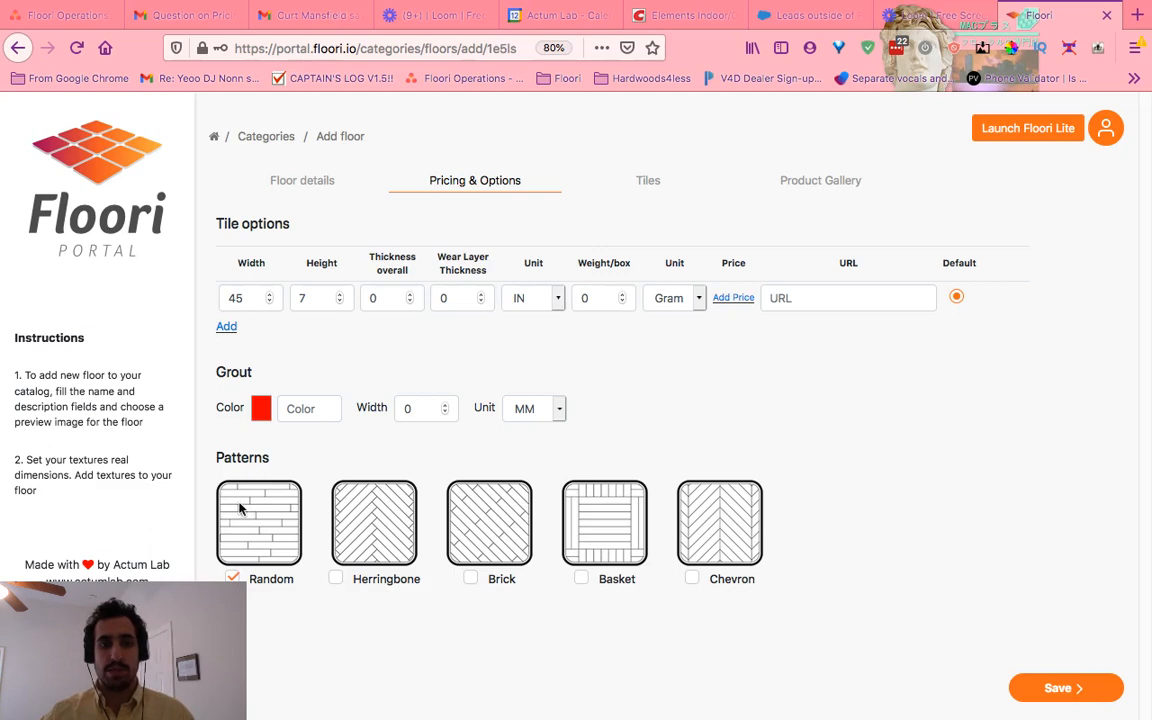
click(335, 579)
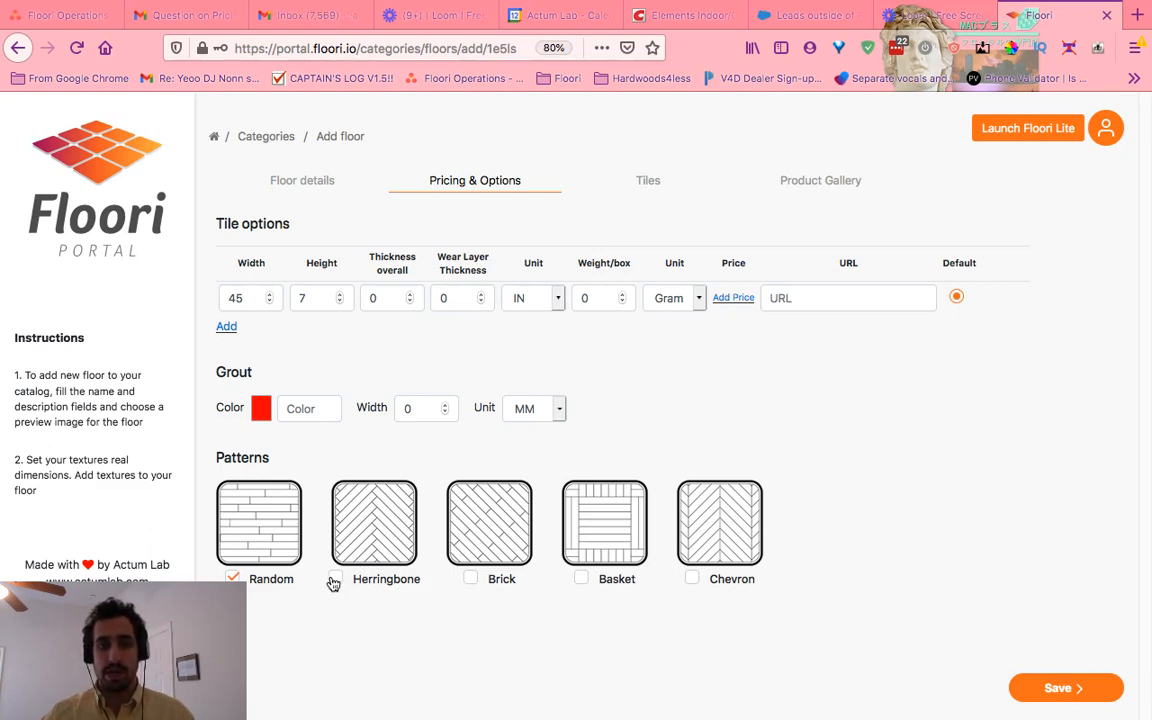
click(1053, 688)
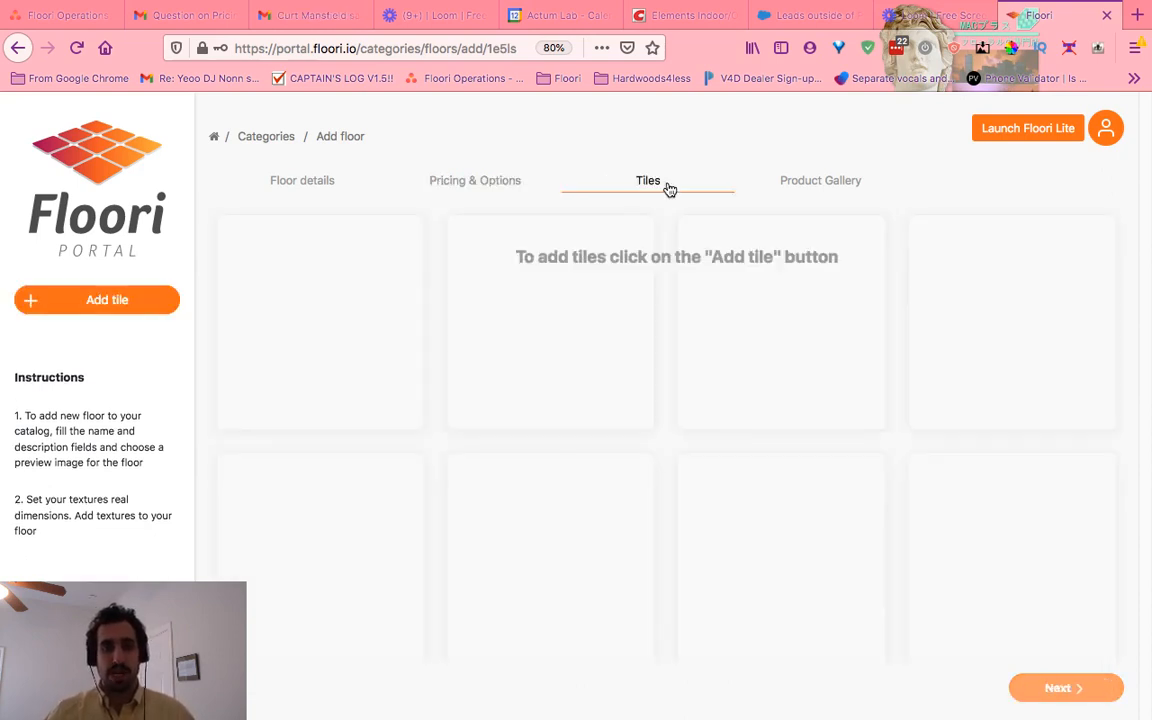
click(131, 303)
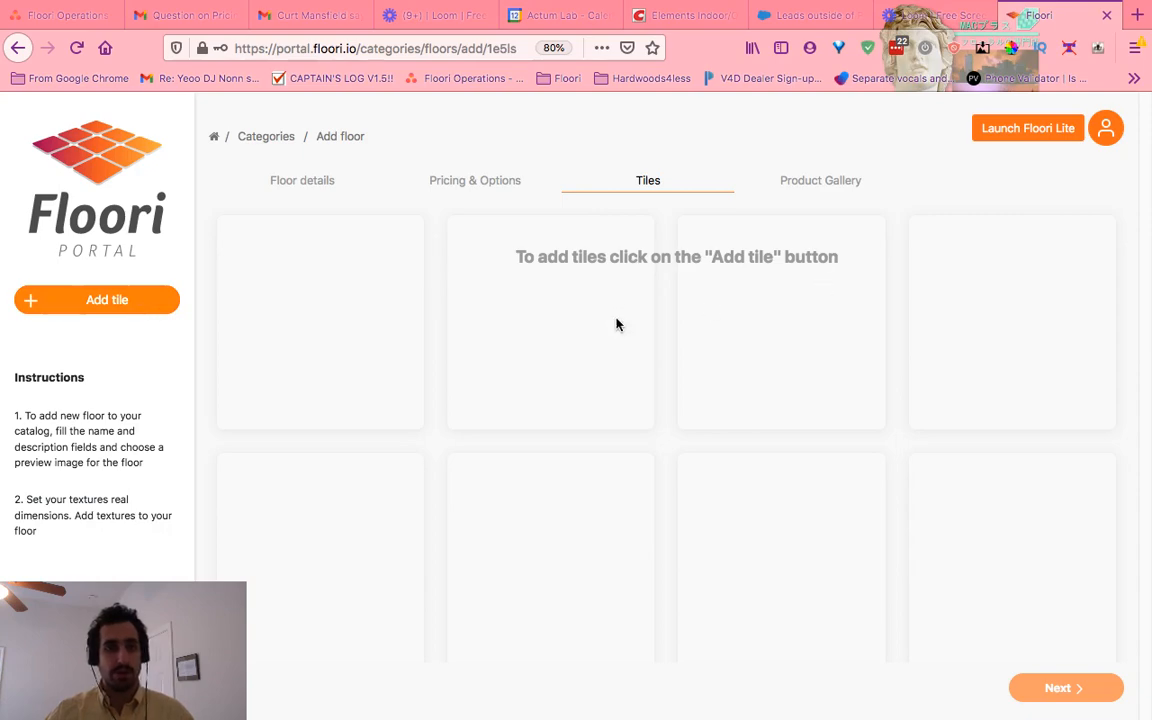
drag(565, 398, 511, 107)
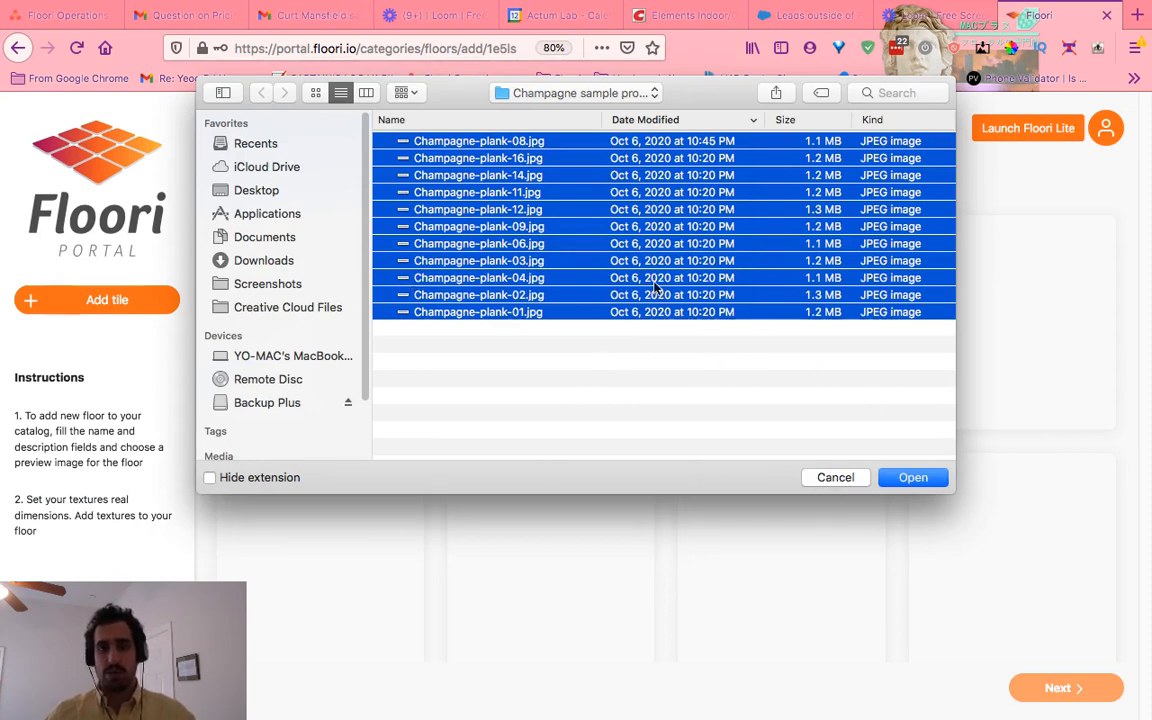
click(818, 478)
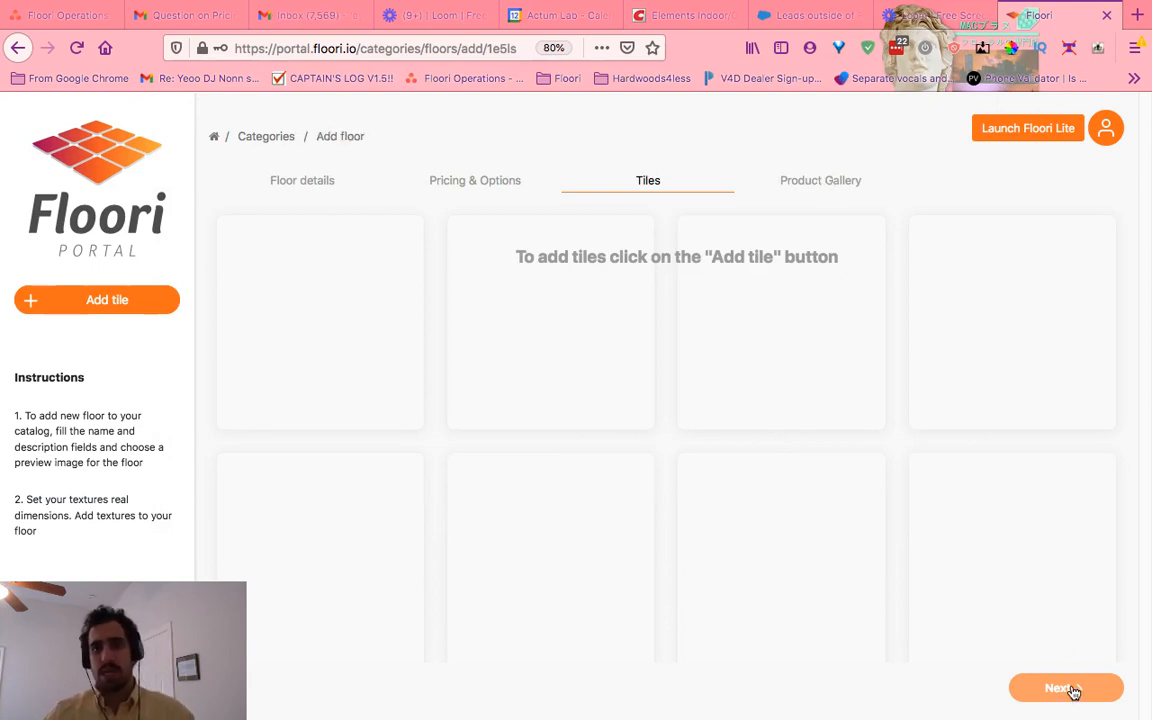
Launch the Floori Lite visualizer and choose the Bedroom scene.
click(1015, 132)
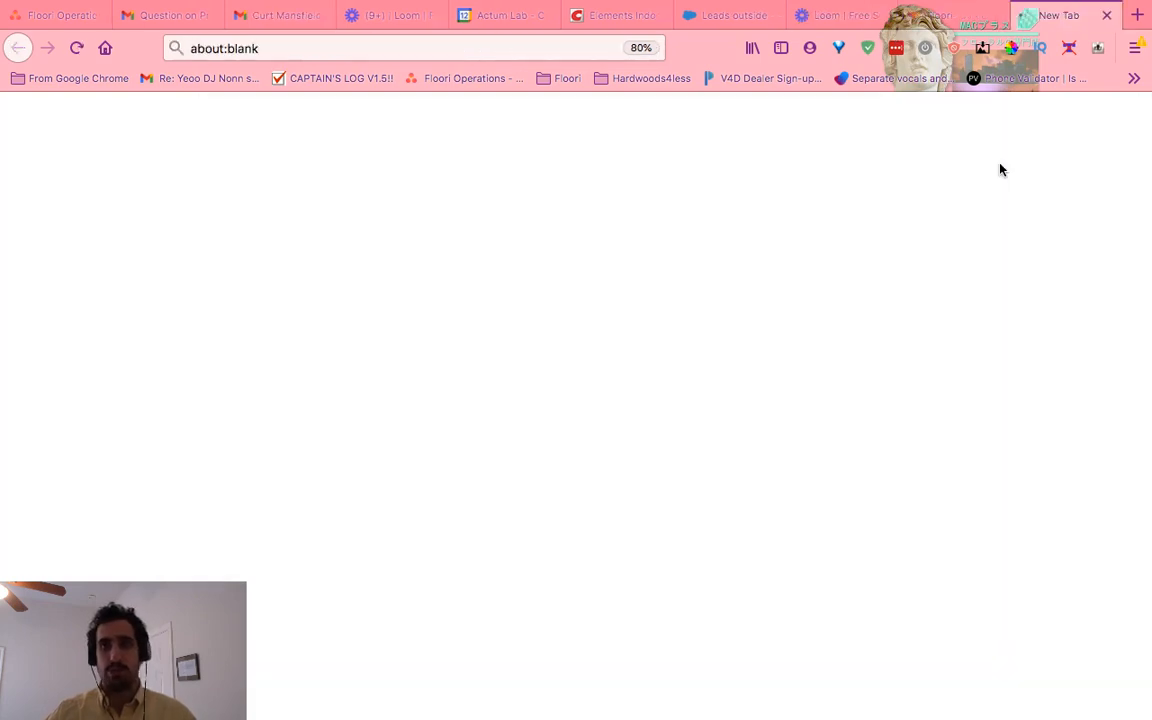
click(951, 18)
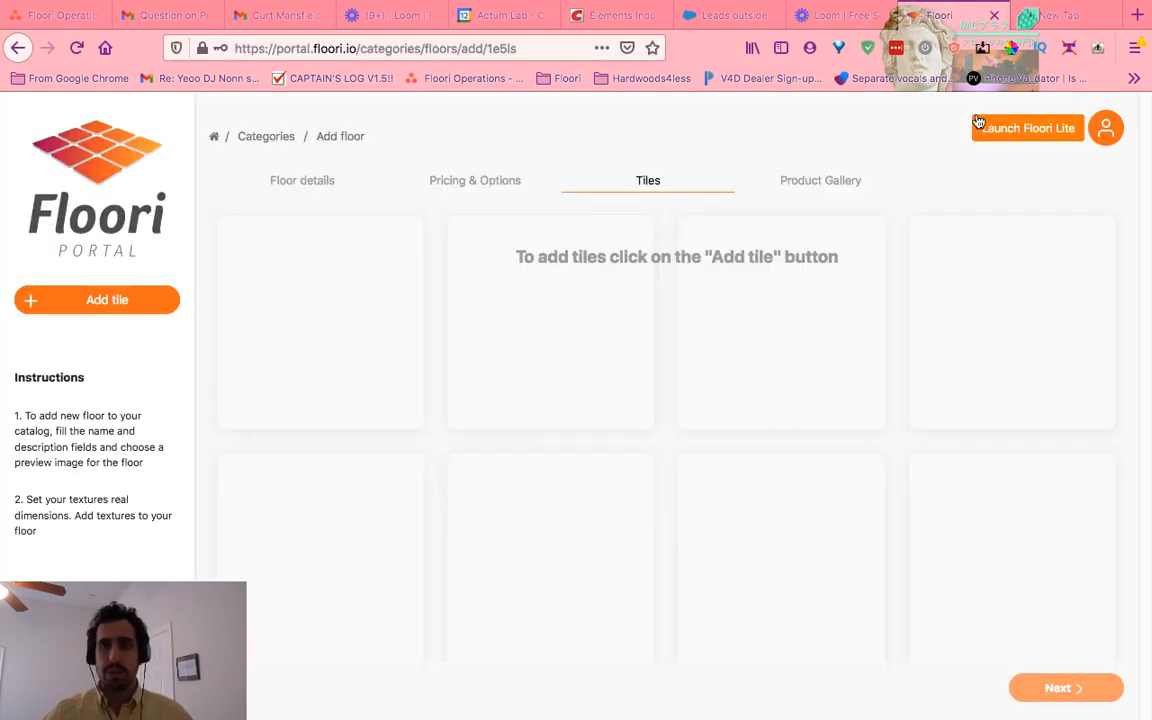
click(1058, 18)
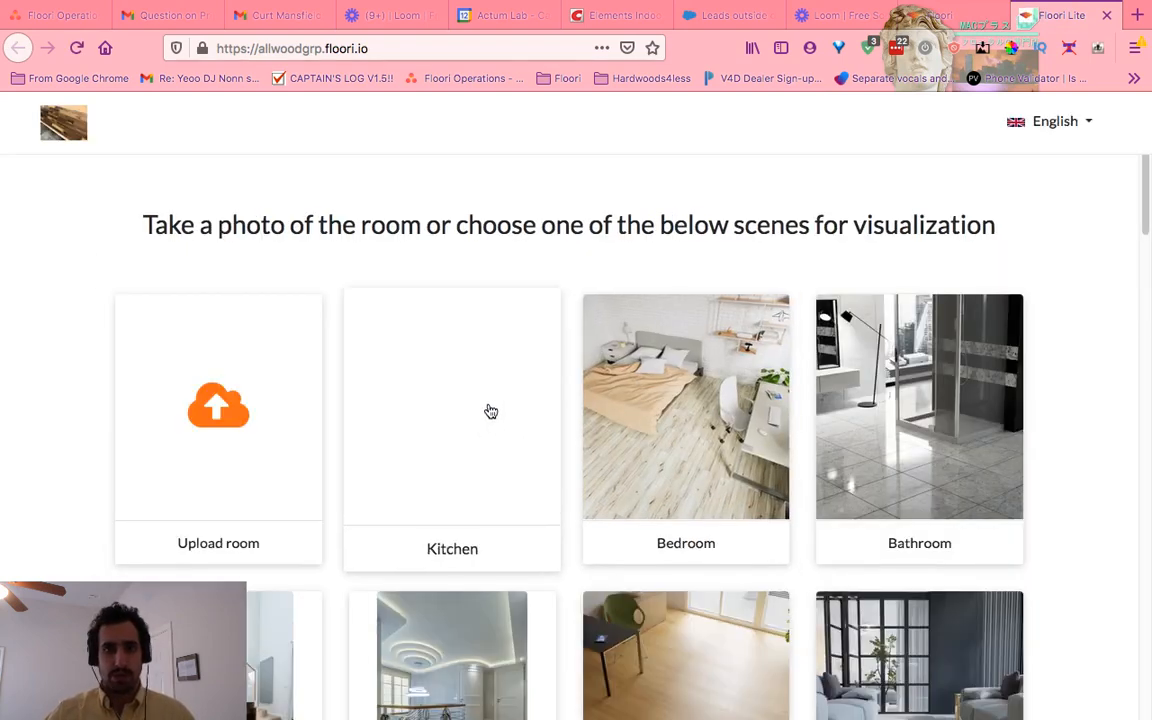
click(630, 407)
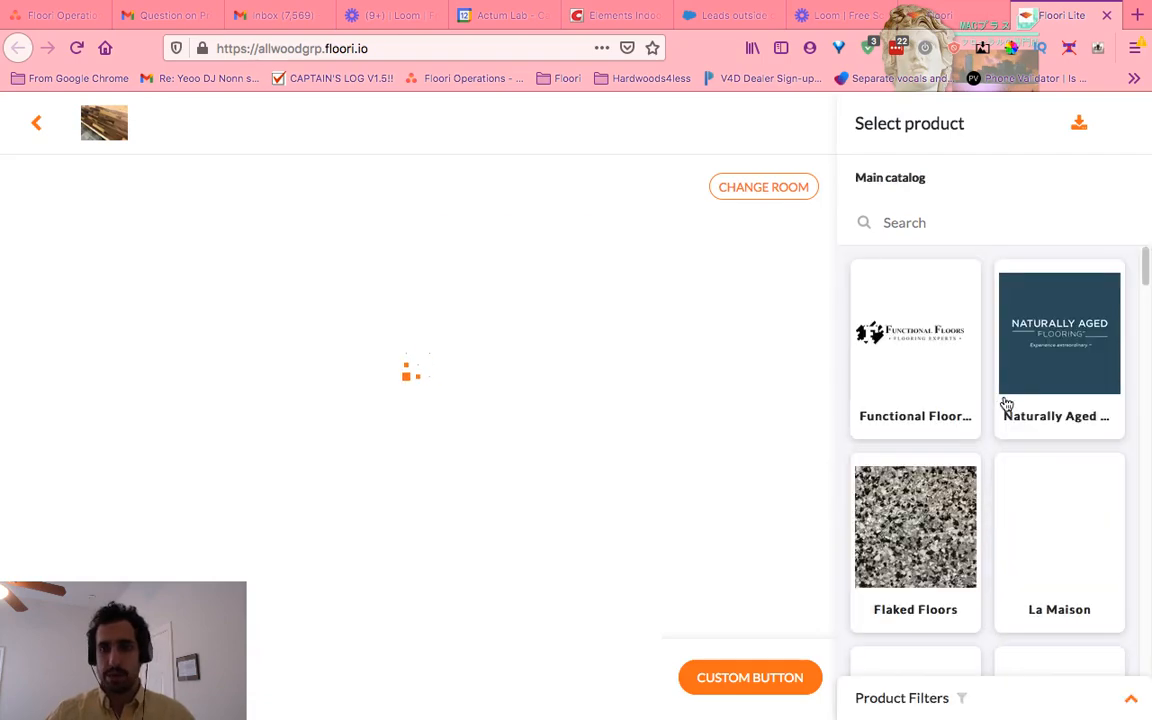
Search the product catalog for "champag" and apply the Champagne Sienna floor to the bedroom.
scroll(1003, 404, down, 10)
scroll(985, 391, down, 15)
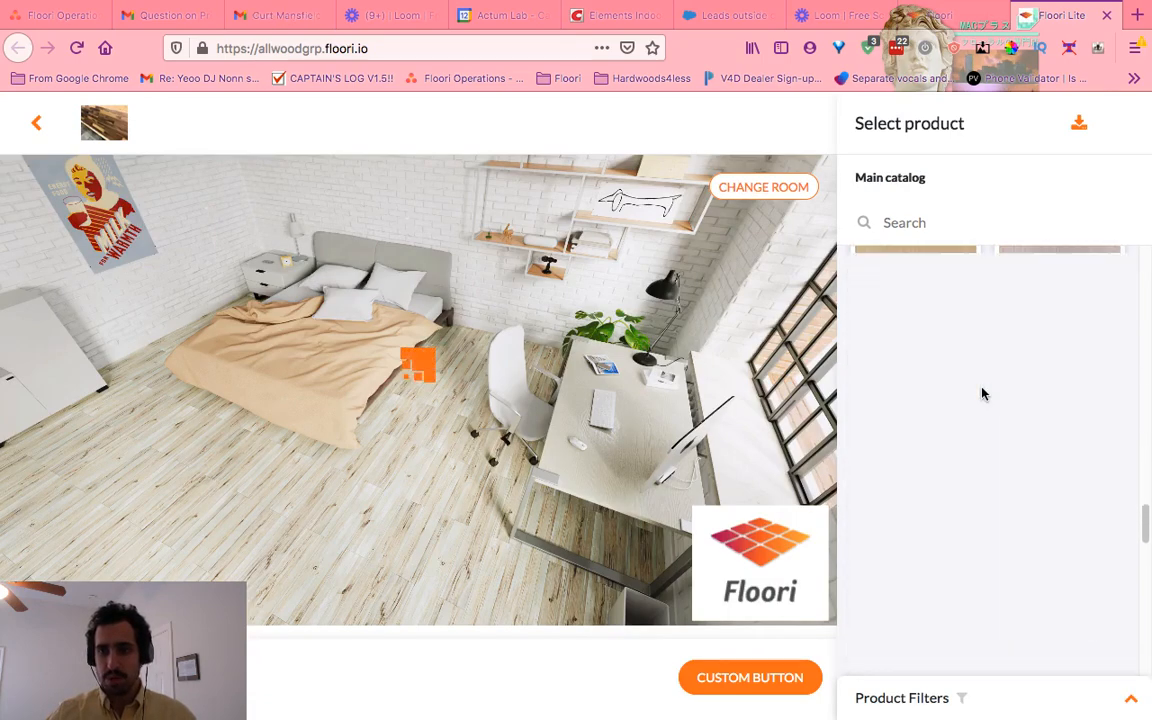
click(920, 226)
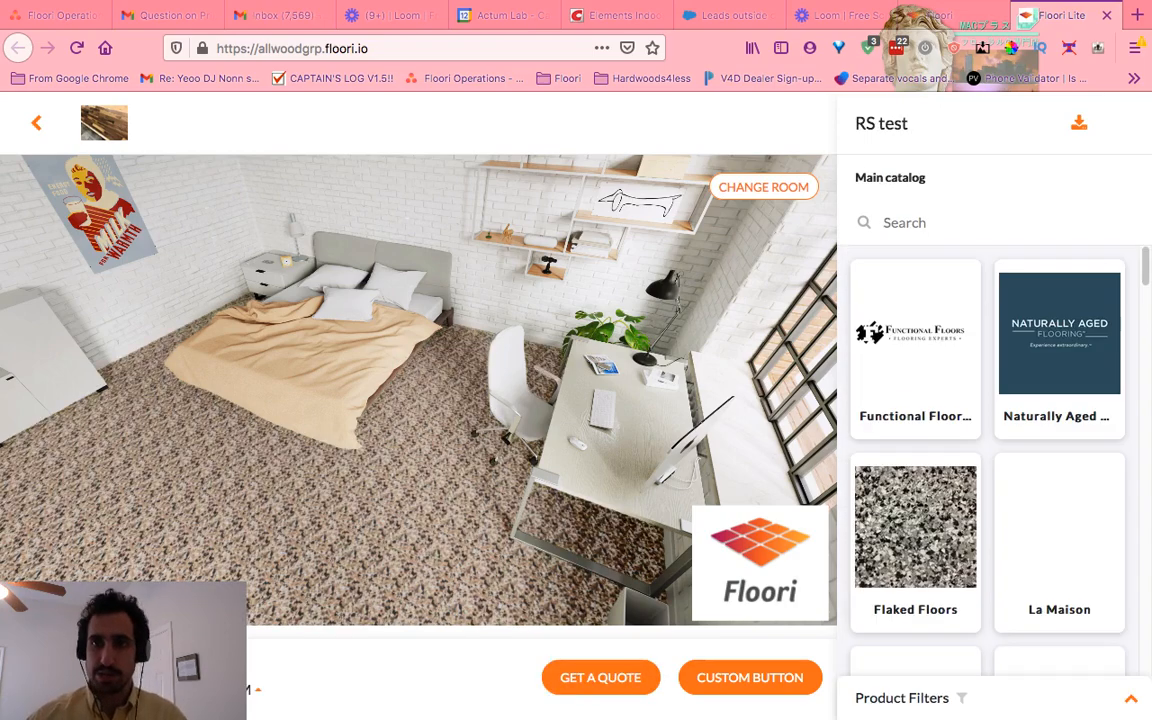
click(909, 214)
text(champage)
key(BackSpace)
text(m)
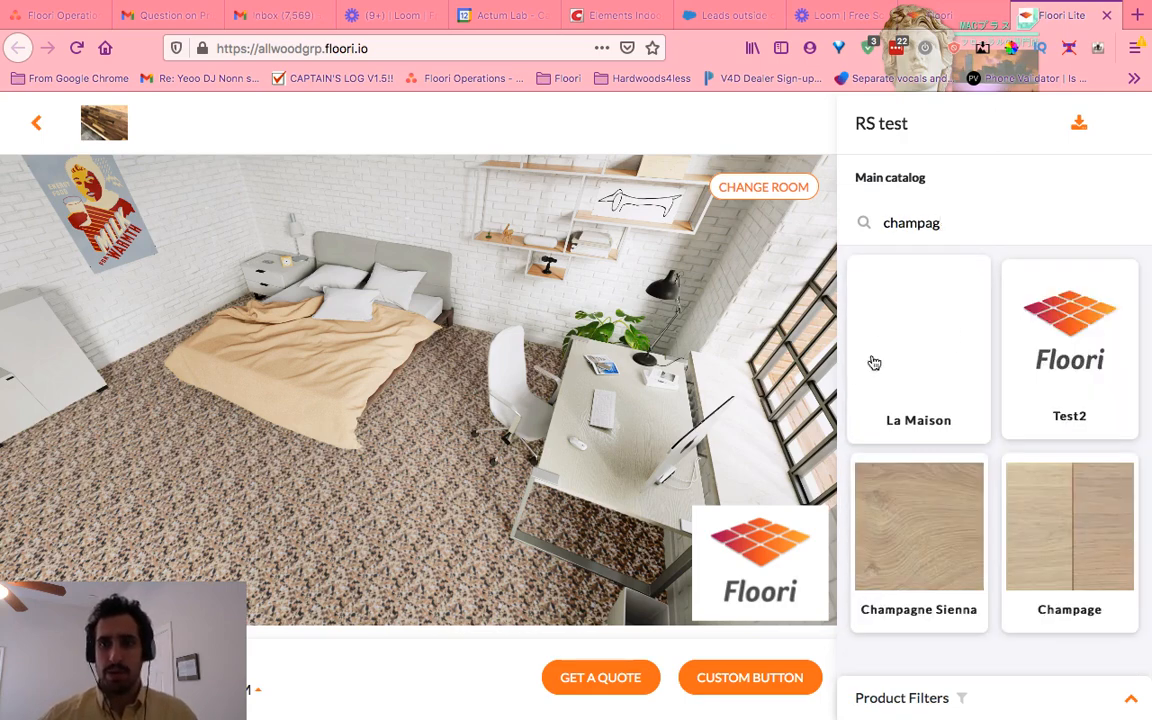
click(944, 542)
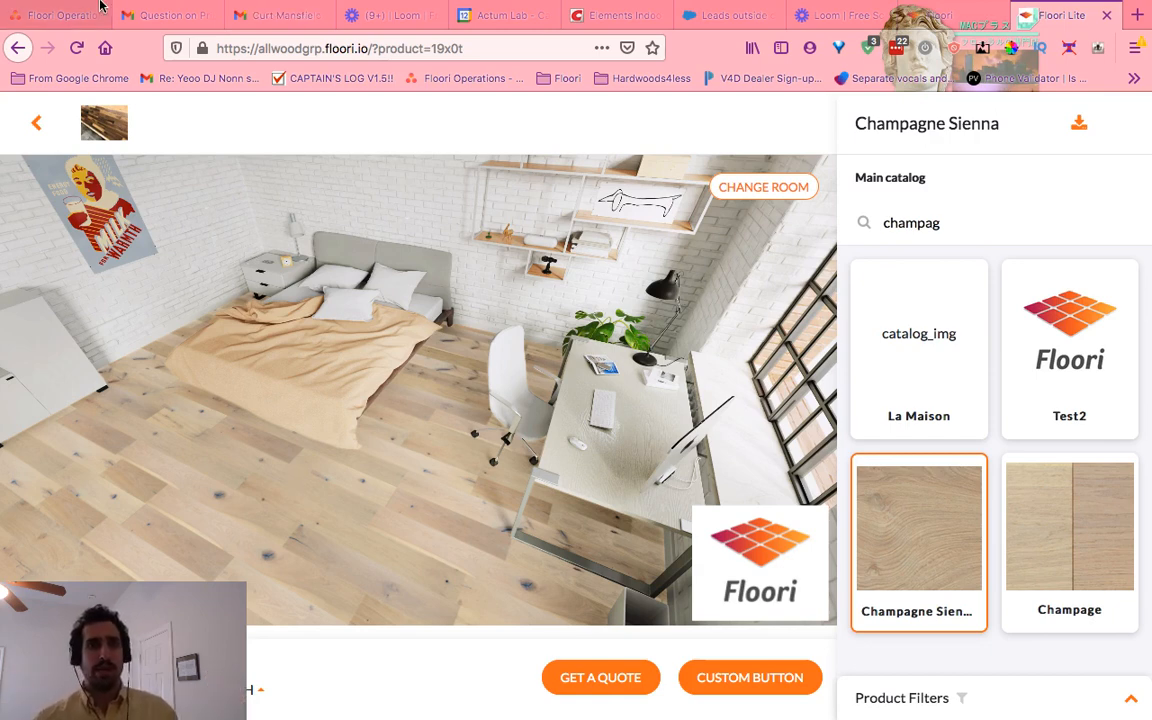
Minimize the browser window and switch to Photoshop with the greenworld test.psd document.
click(45, 30)
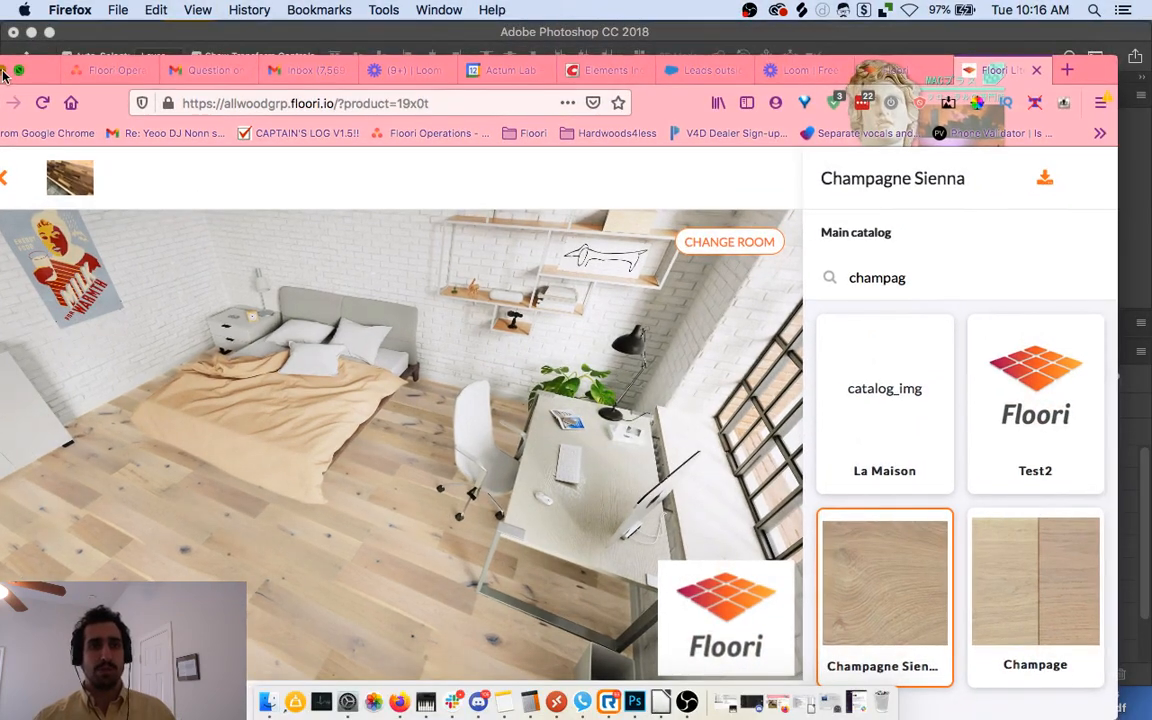
click(5, 72)
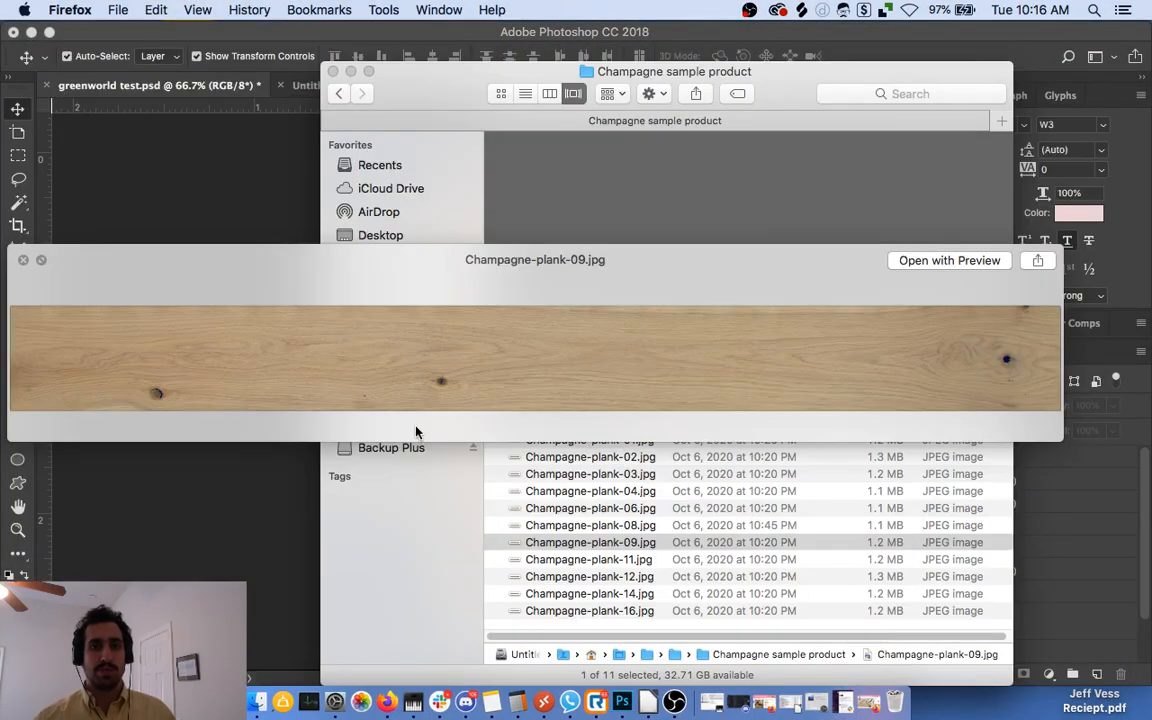
click(206, 193)
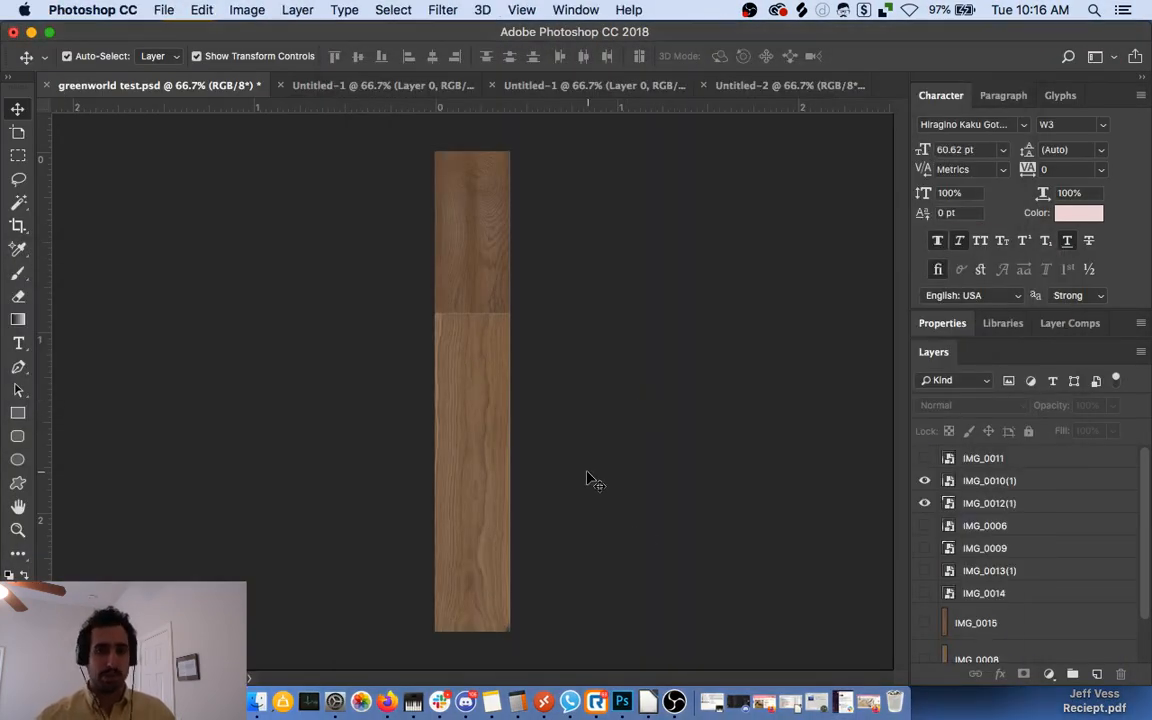